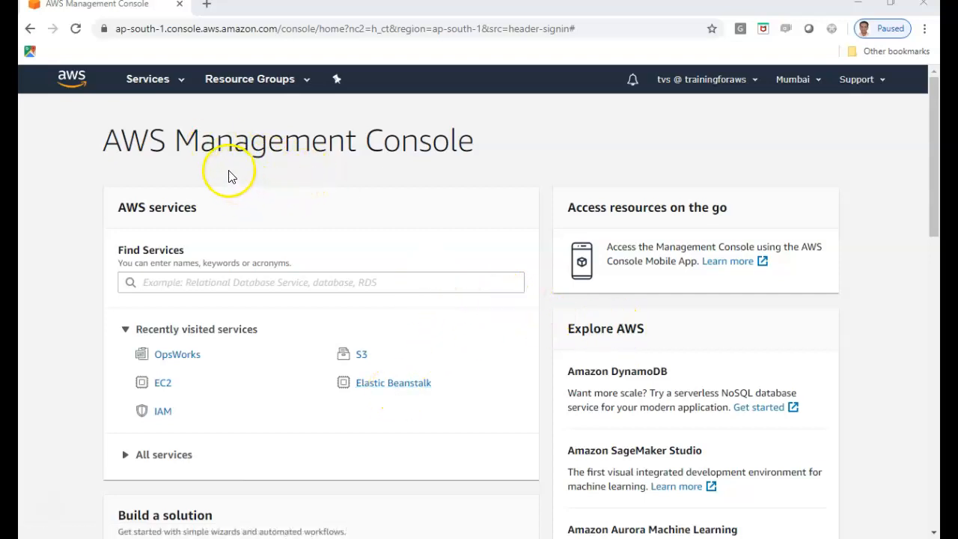
Step: Open the VPC service dashboard and look at the VPC breakdown for all regions
left_click(156, 87)
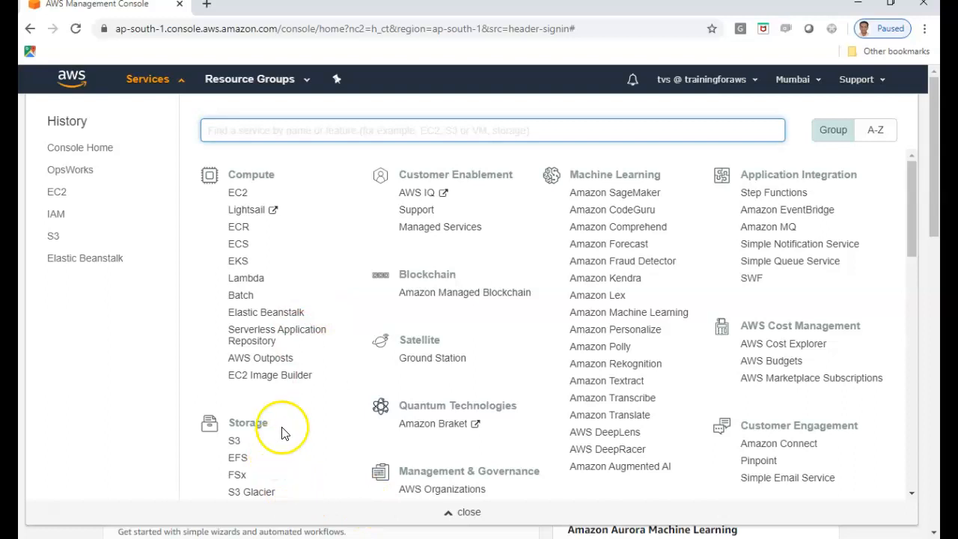
scroll(268, 350, "down", 5)
scroll(268, 350, "down", 4)
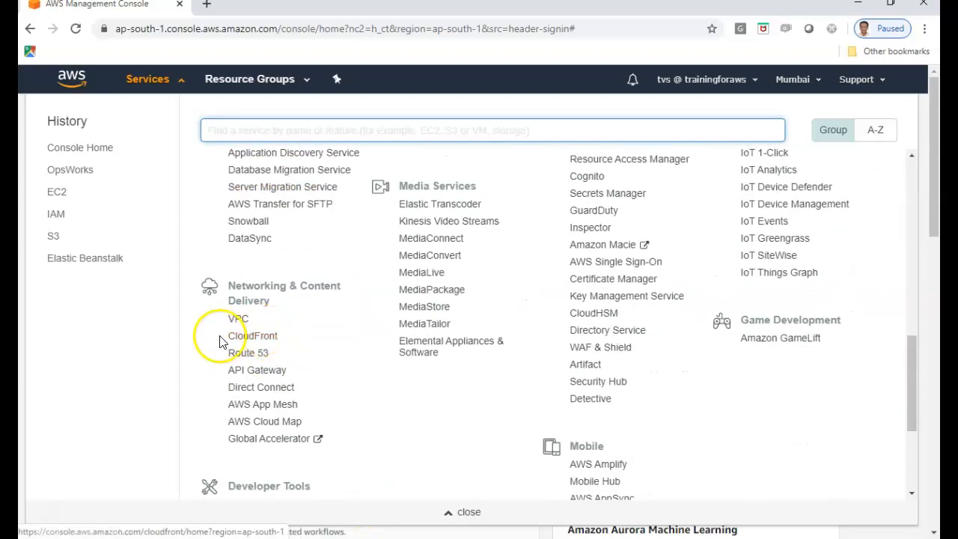
left_click(237, 318)
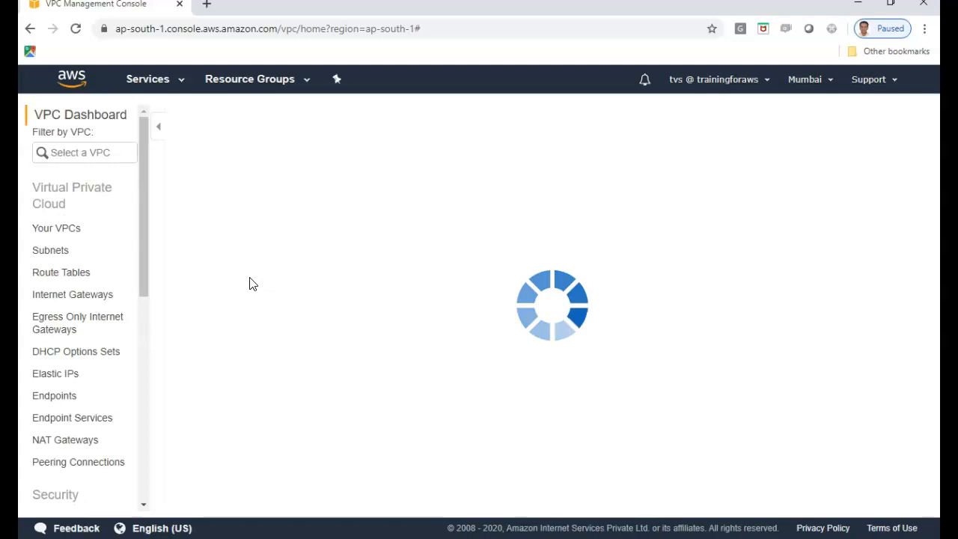
left_click(343, 280)
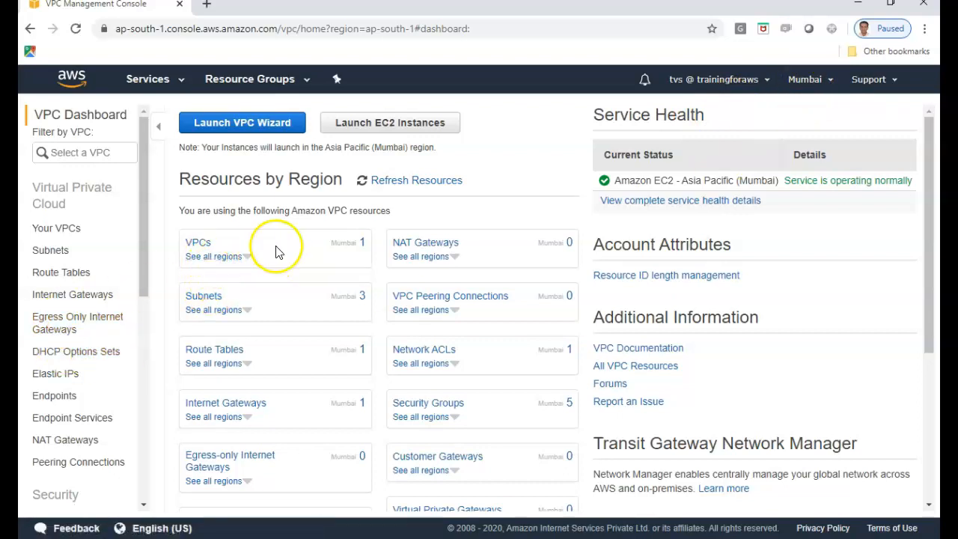
left_click(217, 257)
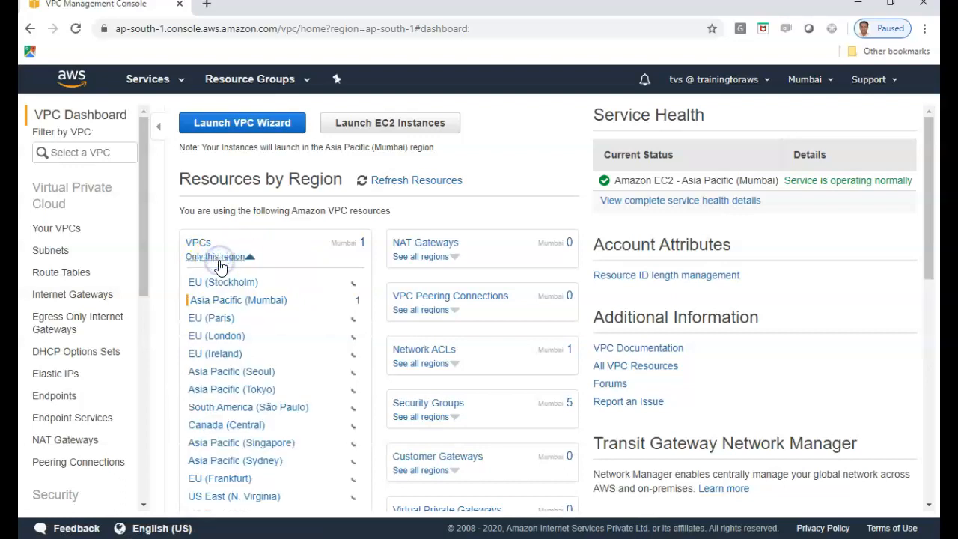
left_click(219, 257)
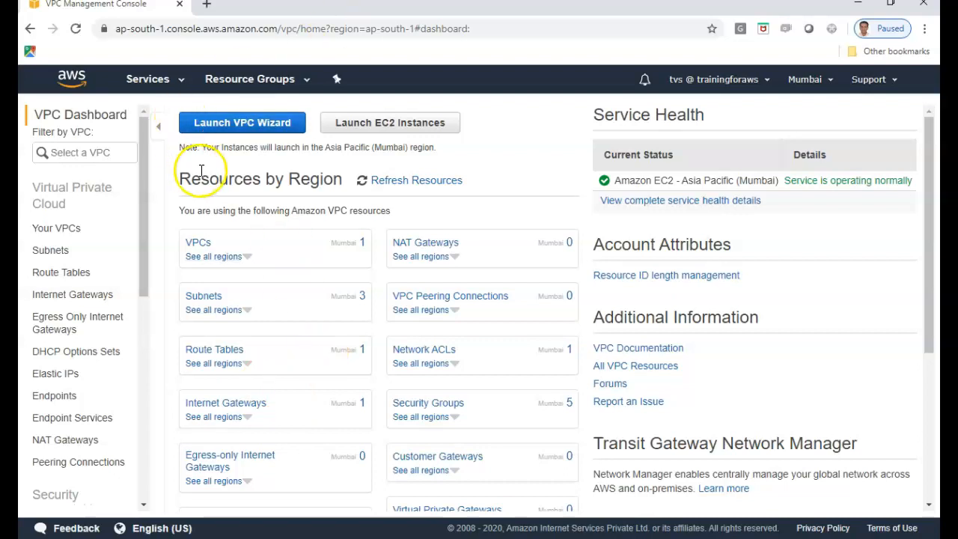
Step: Launch the VPC Wizard, compare its configurations, and select VPC with Public and Private Subnets
left_click(246, 129)
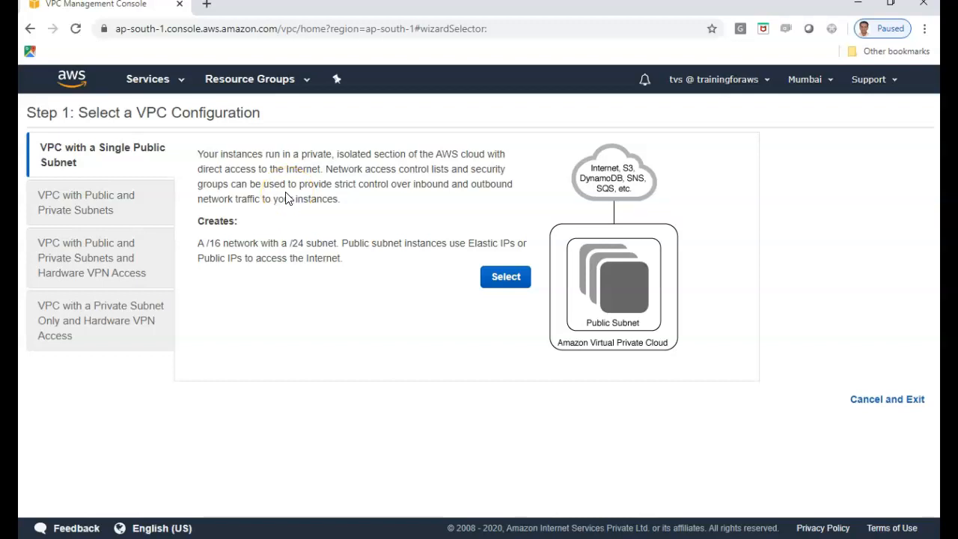
left_click(86, 204)
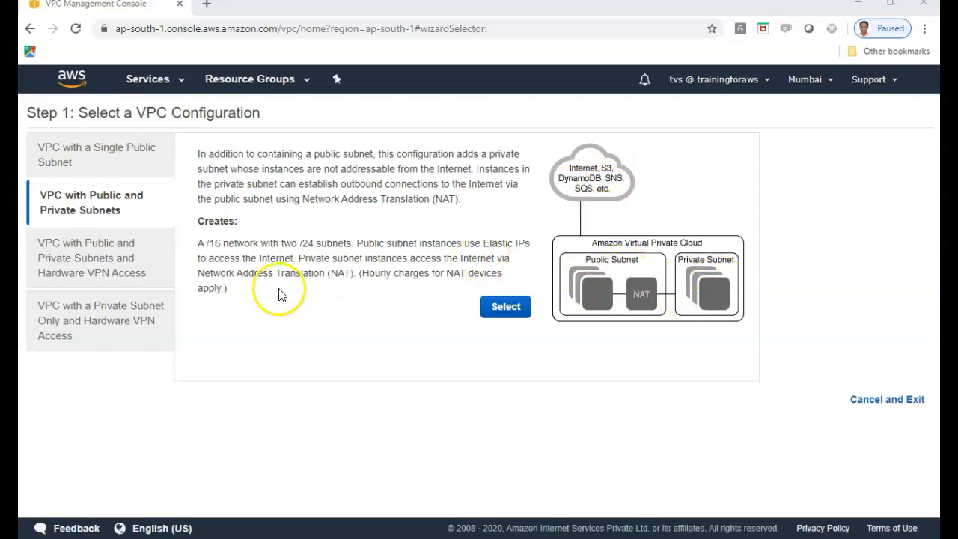
left_click(97, 261)
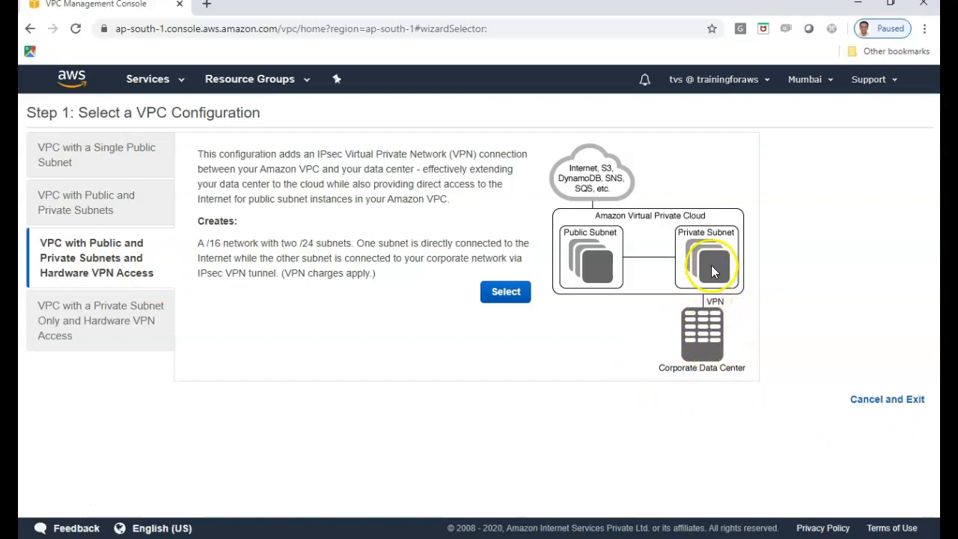
left_click(114, 322)
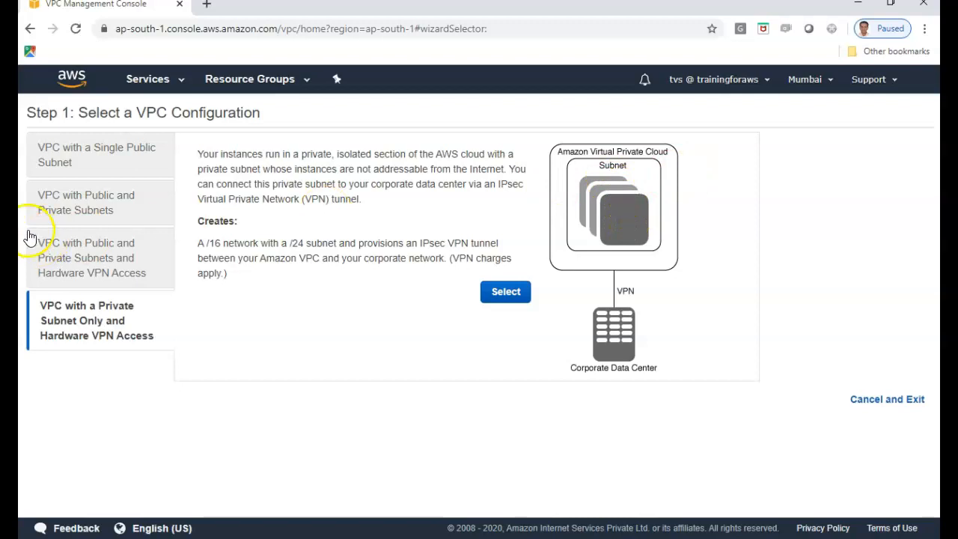
left_click(68, 219)
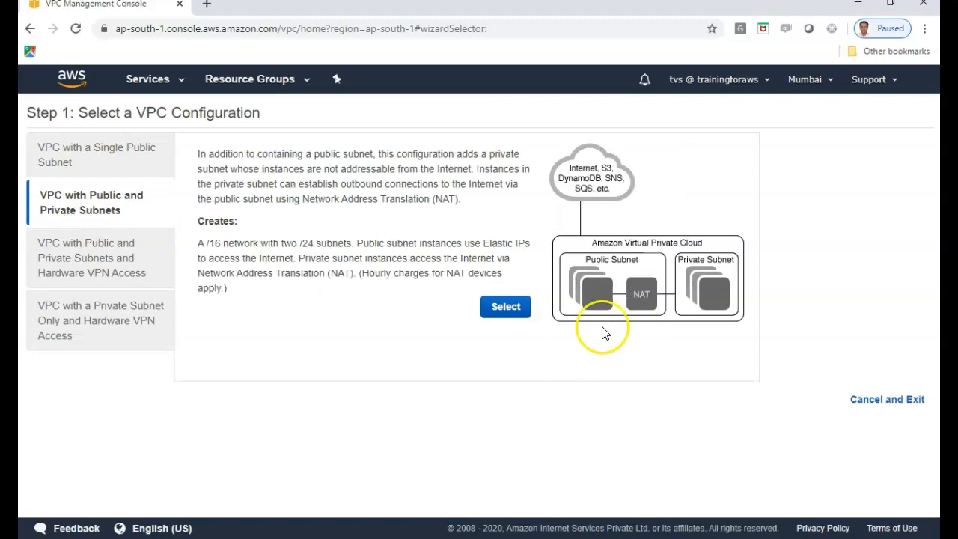
left_click(506, 308)
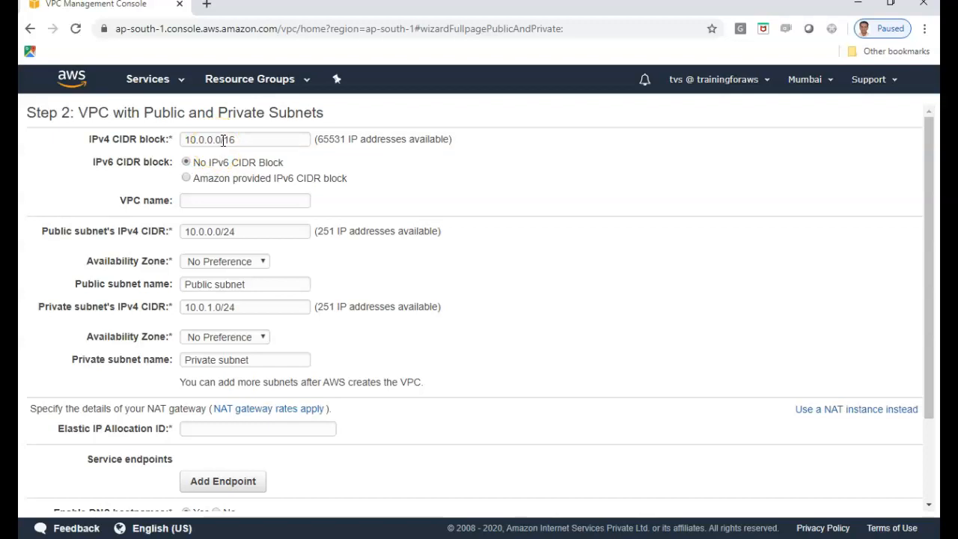
Step: Set the VPC's IPv4 CIDR block to 10.100.0.0/16 and name the VPC MyWebServerVPC
left_click(206, 140)
left_click(201, 141)
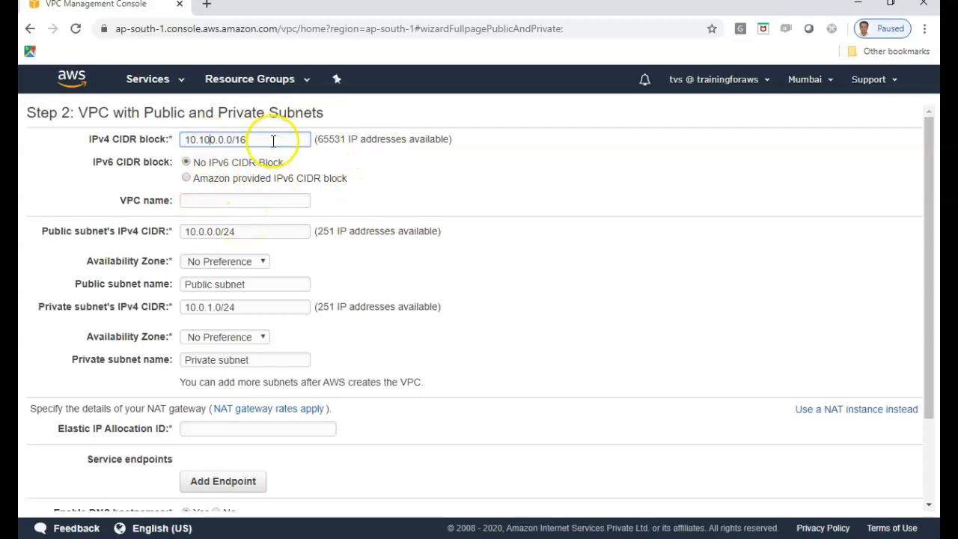
left_click(232, 200)
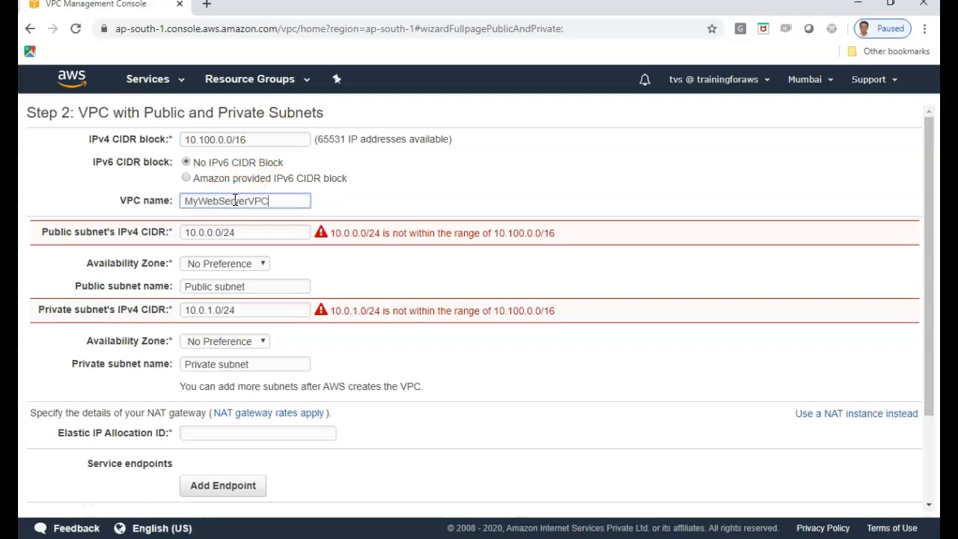
Step: Set the public subnet's IPv4 CIDR to 10.100.0.0/24 and the private subnet's to 10.100.1.0/24
left_click(200, 231)
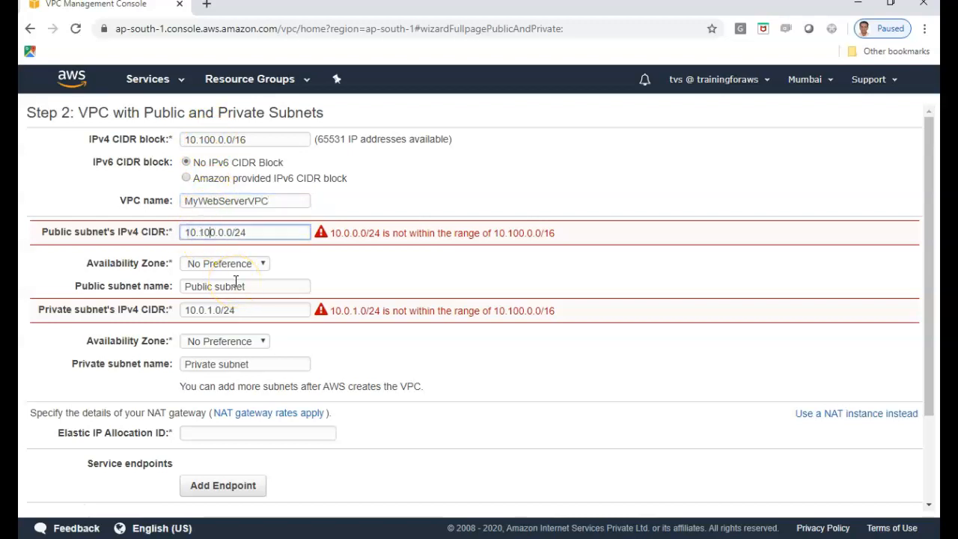
type("10")
key("Tab")
key("Tab")
key("Tab")
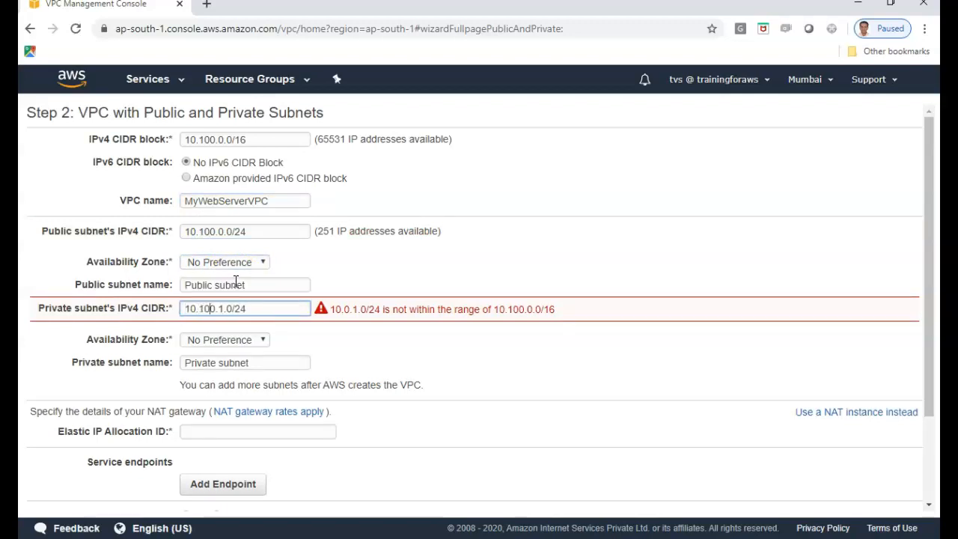
key("Tab")
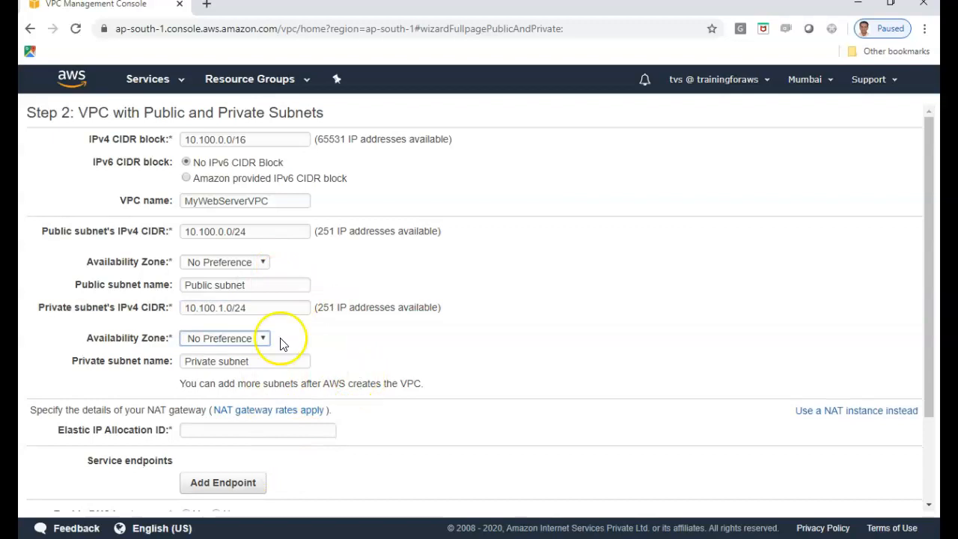
Step: Assign availability zone ap-south-1a to the public subnet and ap-south-1b to the private subnet
left_click(235, 262)
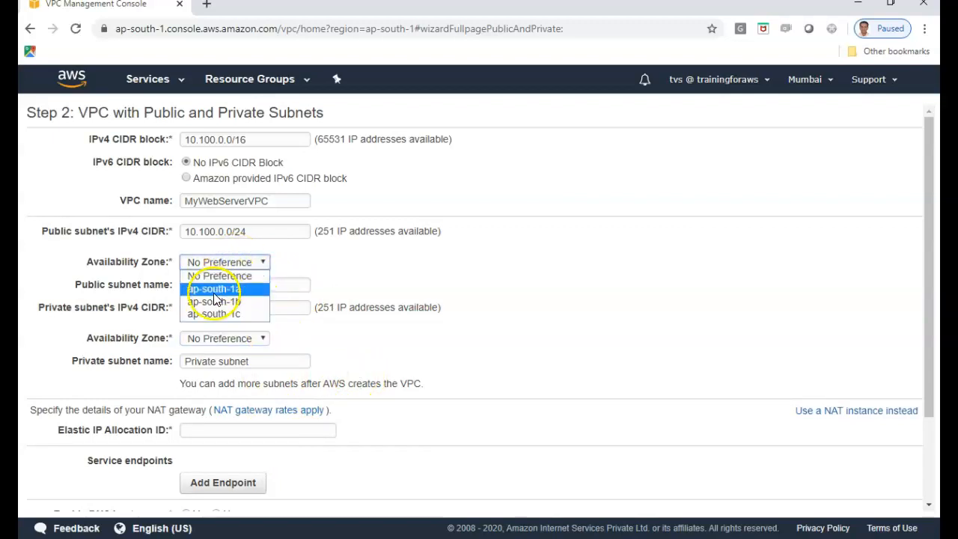
left_click(215, 289)
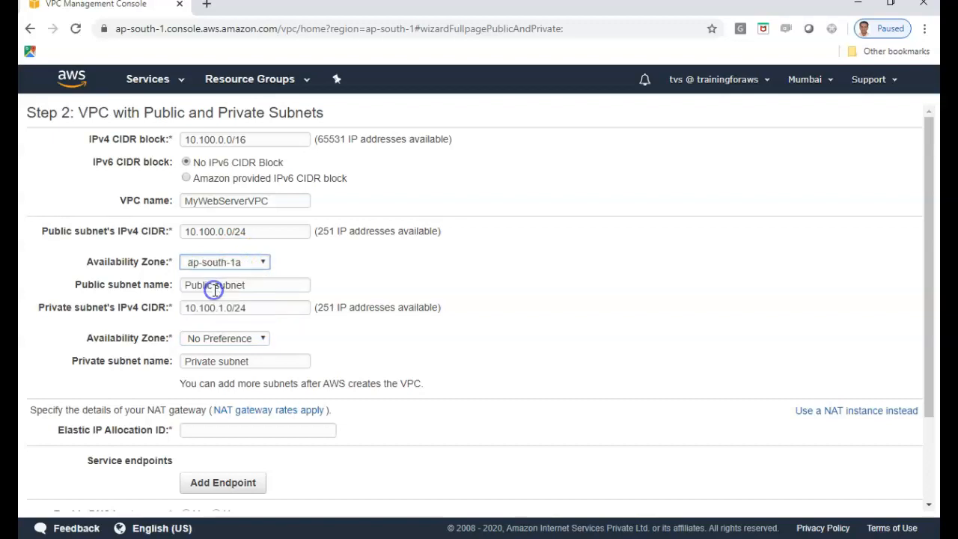
left_click(210, 338)
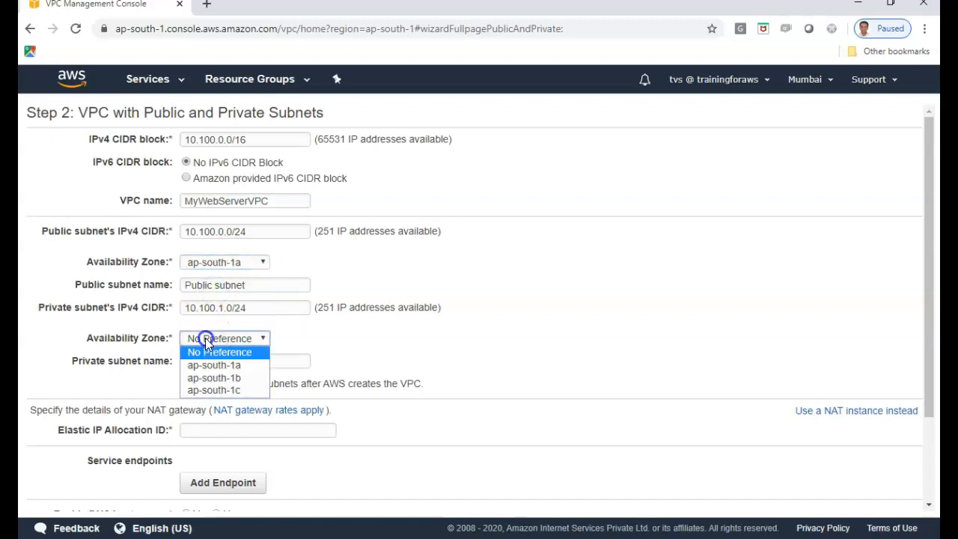
left_click(214, 378)
left_click(432, 264)
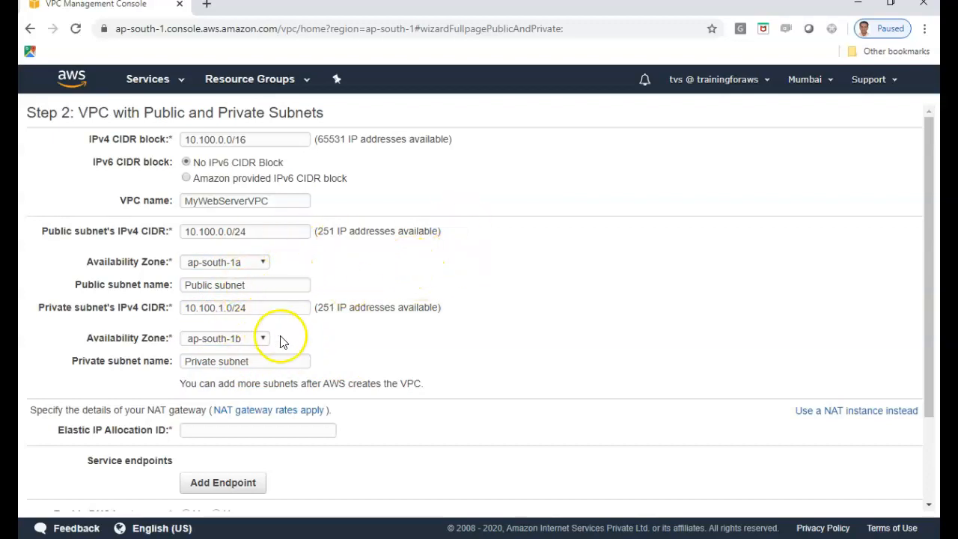
Step: Check the available Elastic IP allocations for the NAT gateway, and open the VPC Elastic IPs page in a duplicate browser tab
scroll(232, 358, "down", 3)
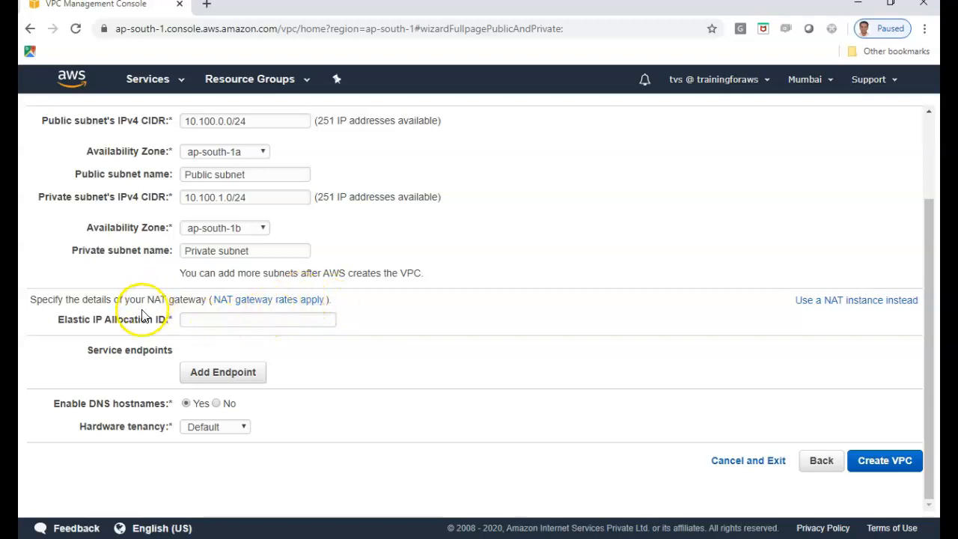
left_click(212, 318)
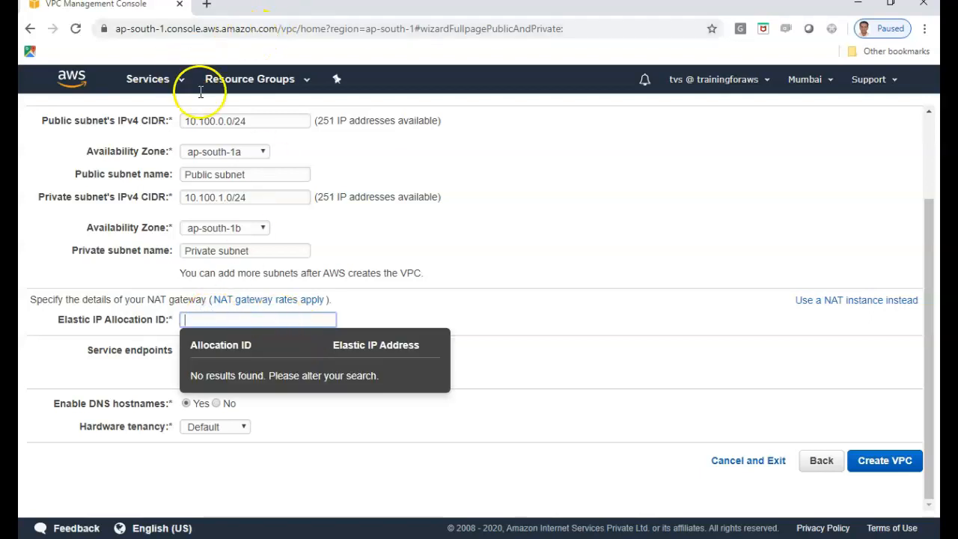
right_click(118, 7)
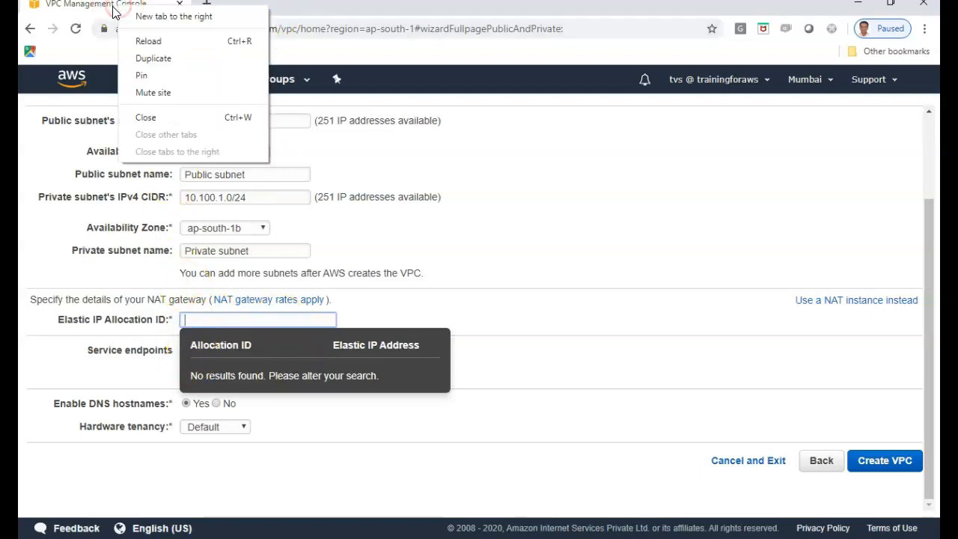
left_click(163, 63)
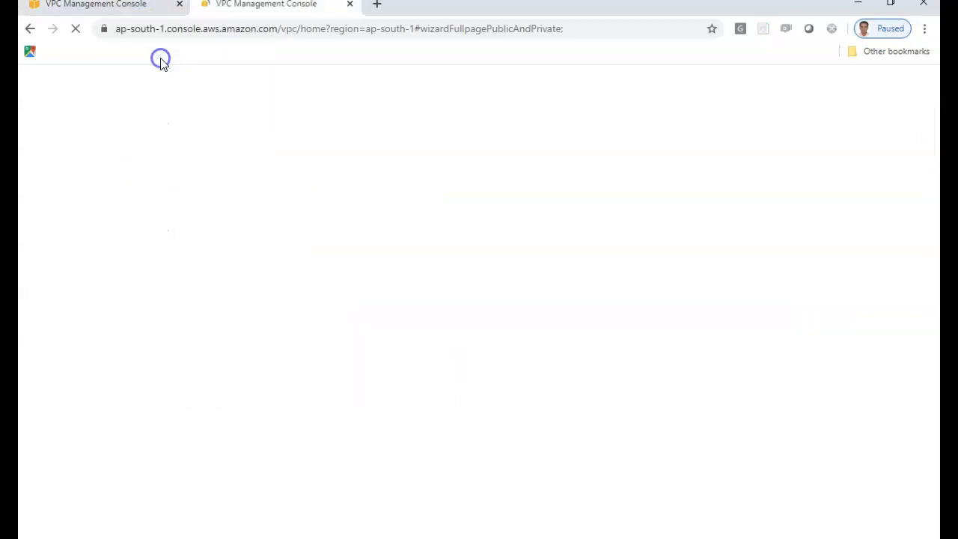
left_click(152, 80)
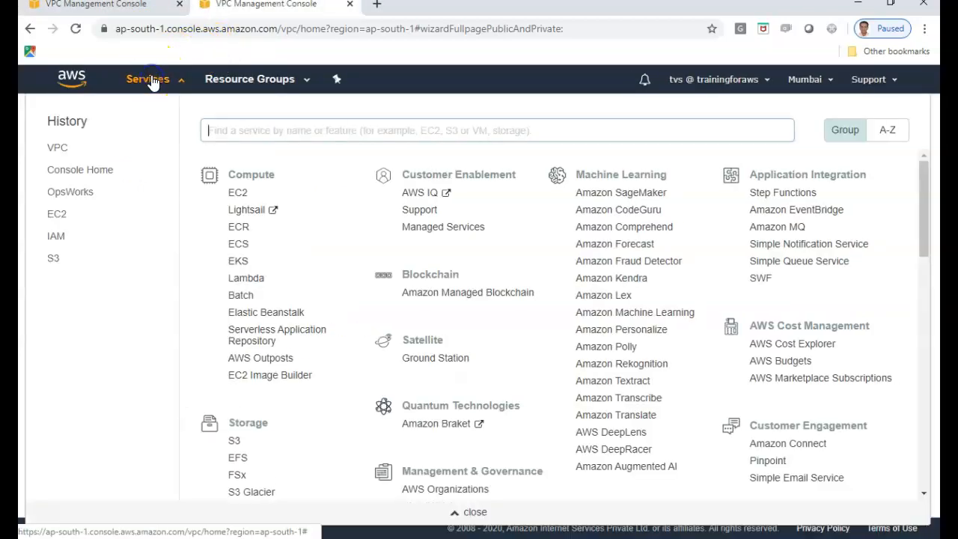
left_click(54, 152)
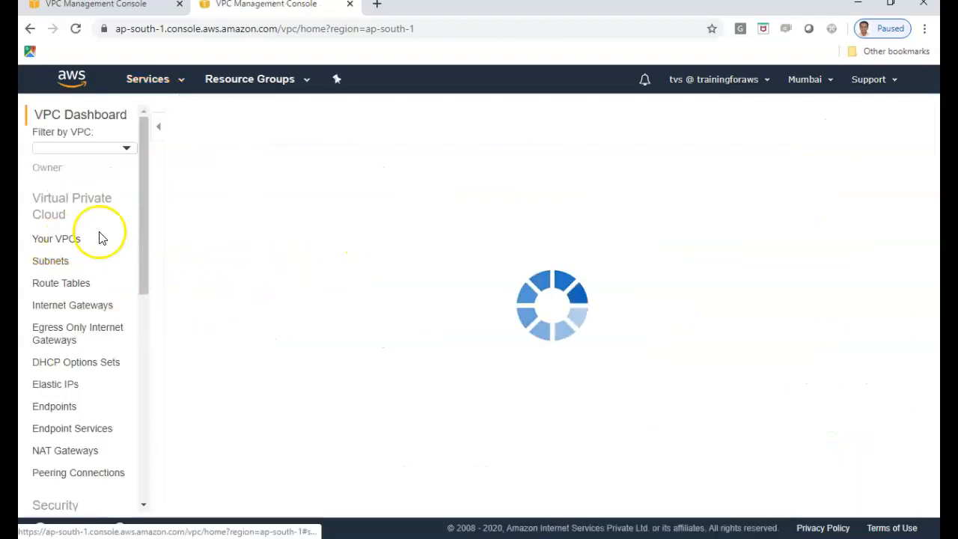
left_click(56, 374)
Step: Check the option for self-owned IPv4 pools, and allocate a new Elastic IP address from the Amazon pool
left_click(548, 240)
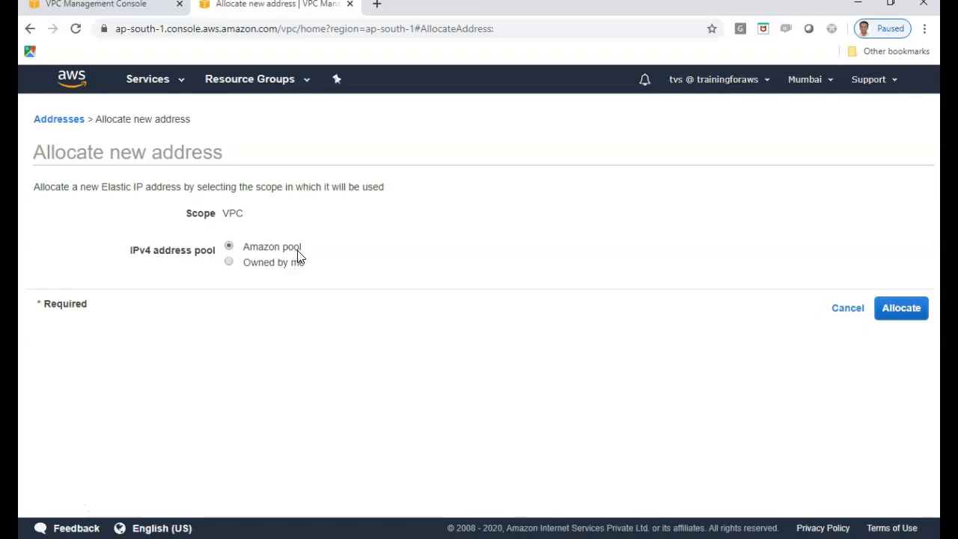
left_click(277, 262)
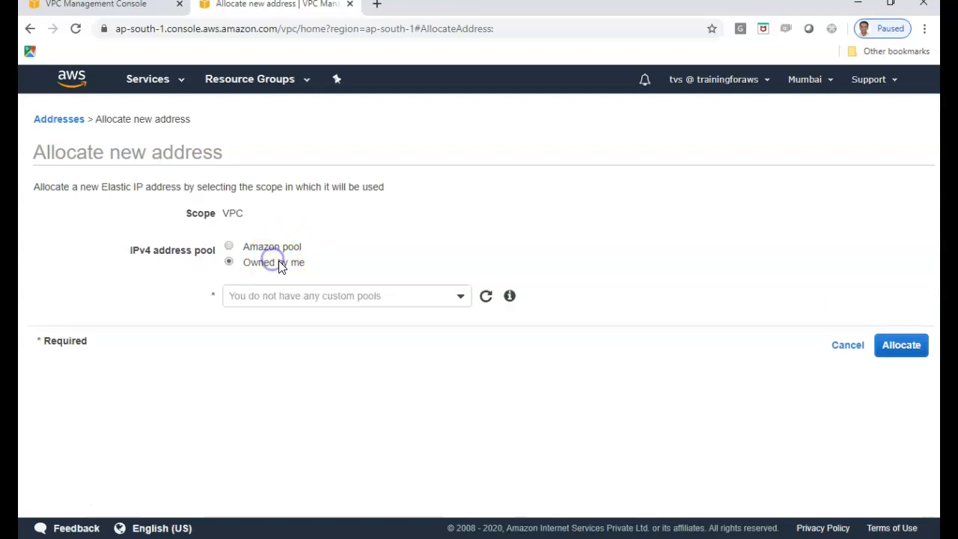
left_click(295, 299)
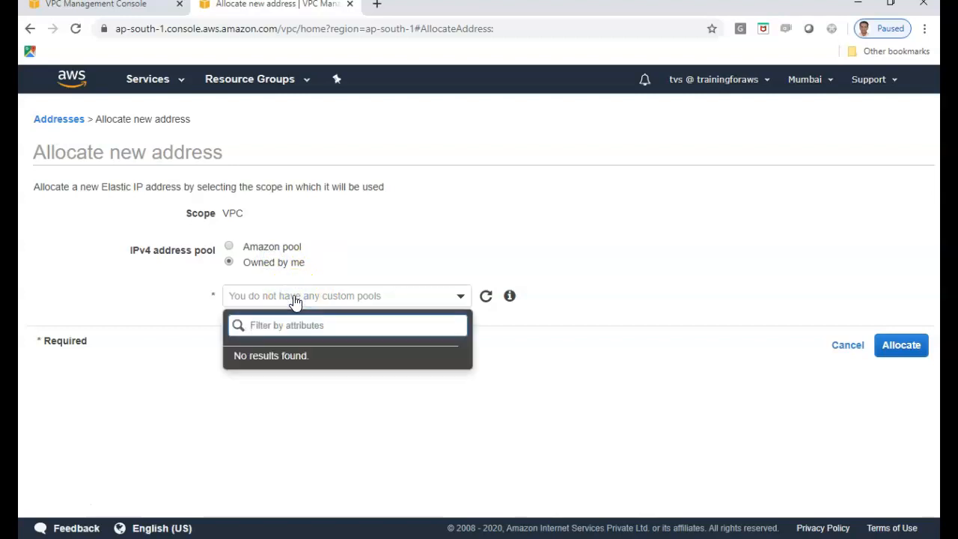
left_click(277, 252)
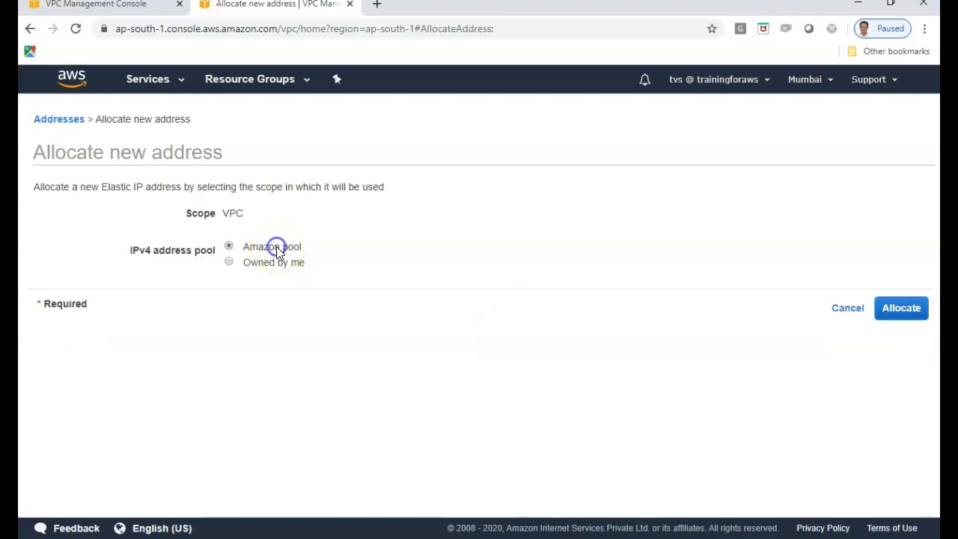
left_click(904, 309)
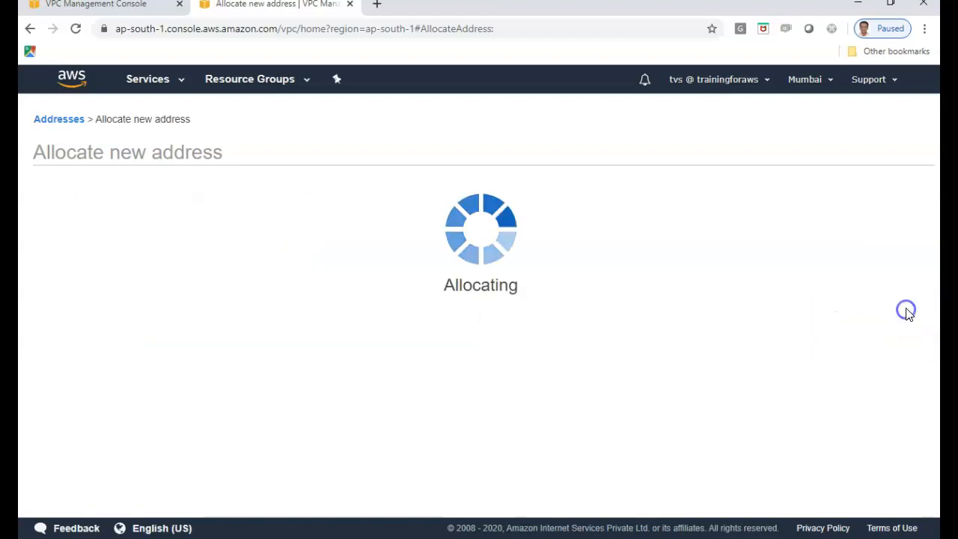
left_click(671, 283)
Step: Return to the VPC wizard tab and choose eipalloc-04f43641f74d3c229 as the NAT gateway's Elastic IP allocation ID
left_click(105, 4)
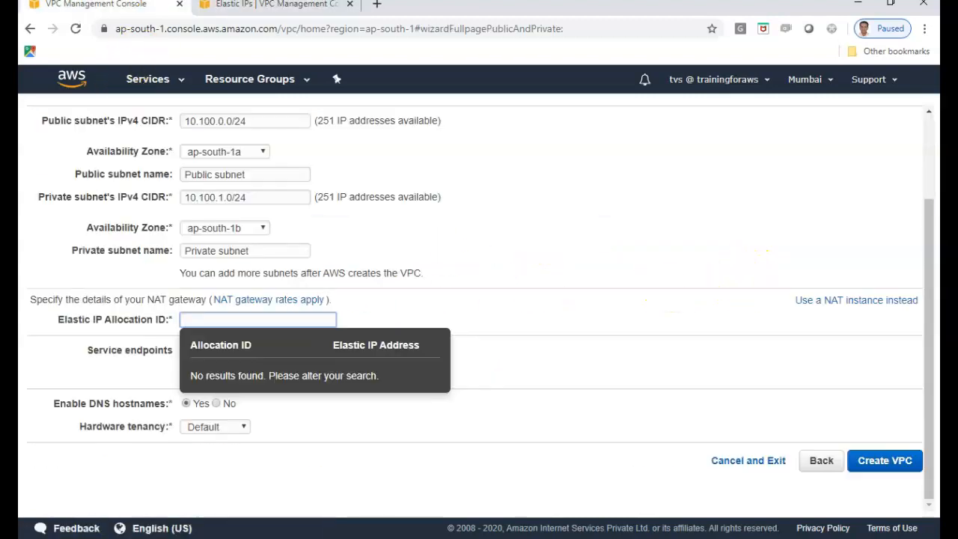
left_click(284, 319)
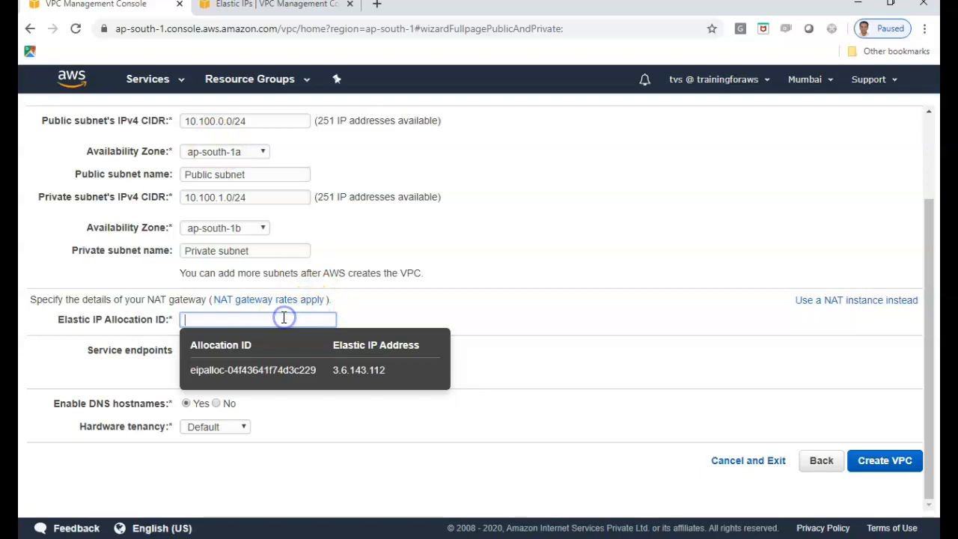
left_click(278, 372)
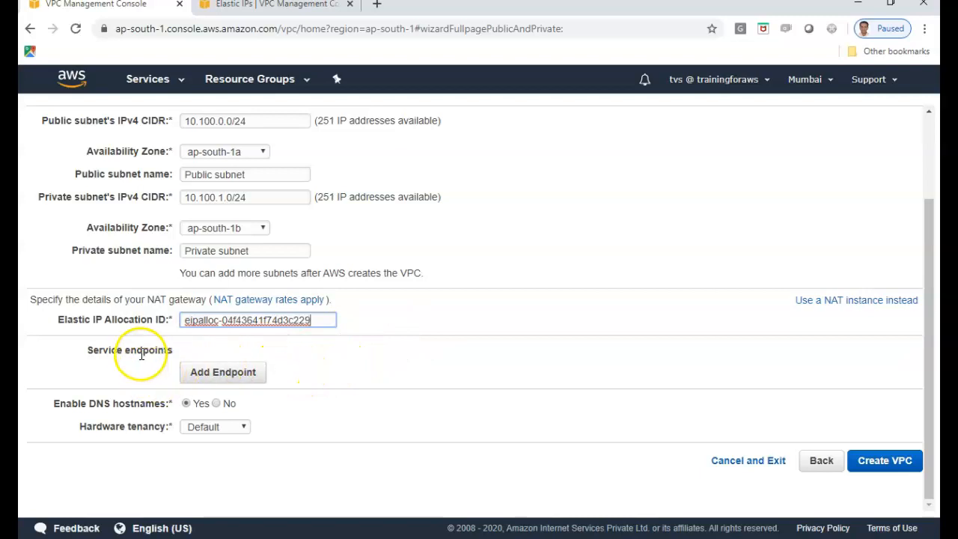
Step: Check which services are offered for a new service endpoint, and discard the endpoint entry
left_click(206, 374)
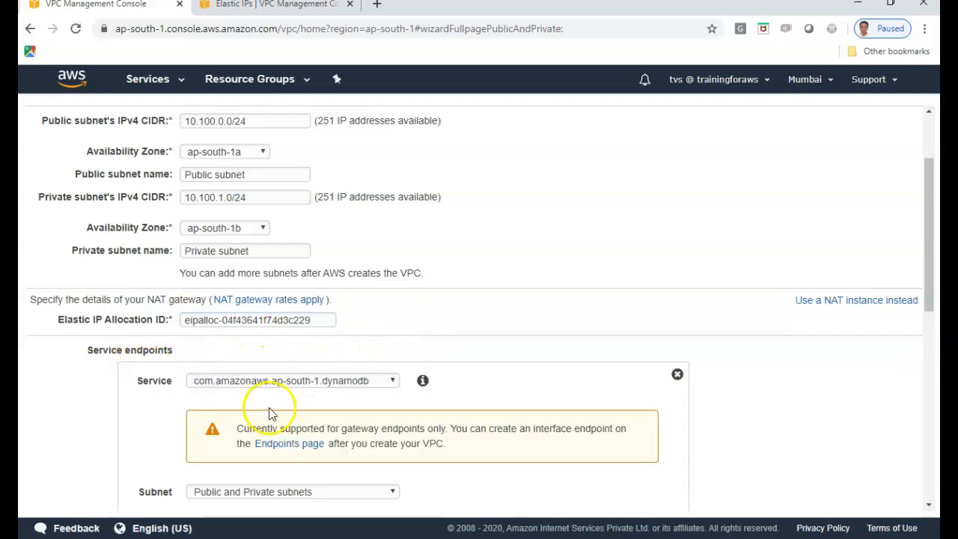
left_click(303, 383)
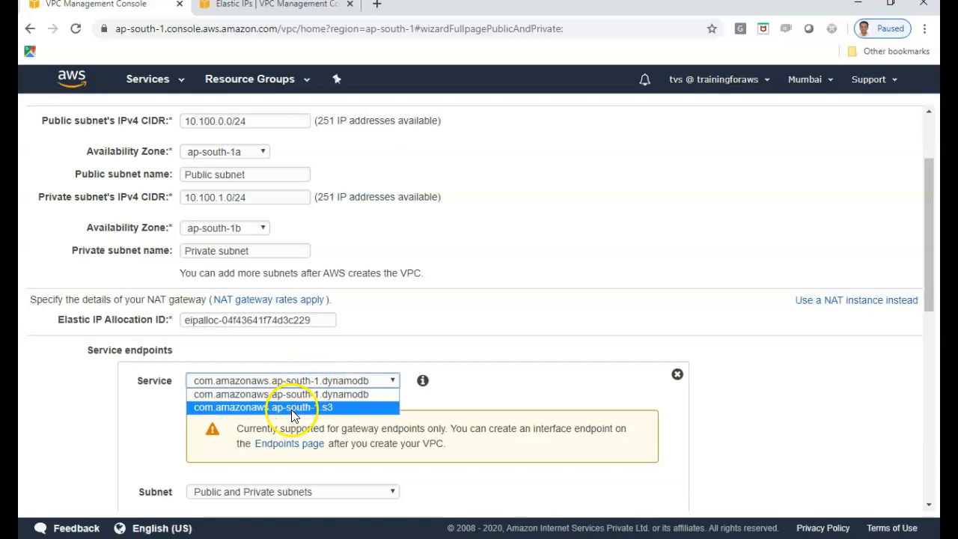
left_click(677, 375)
left_click(677, 374)
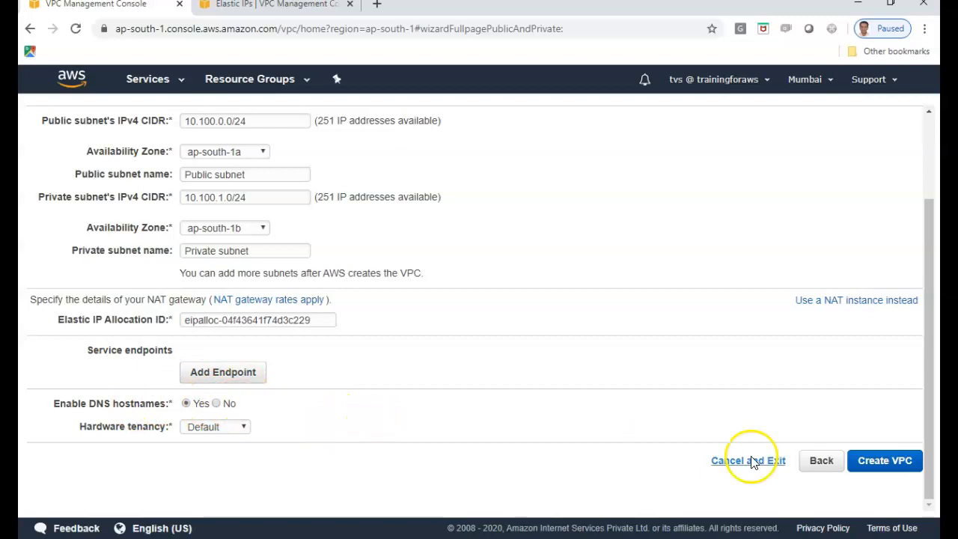
Step: Create the VPC from the wizard settings and view the description of MyWebServerVPC in the VPC list
left_click(889, 462)
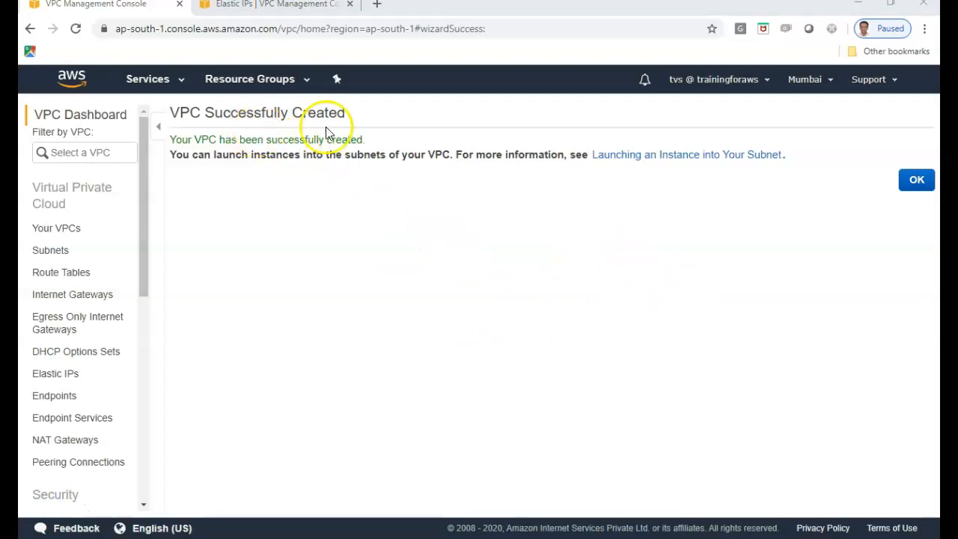
left_click(918, 181)
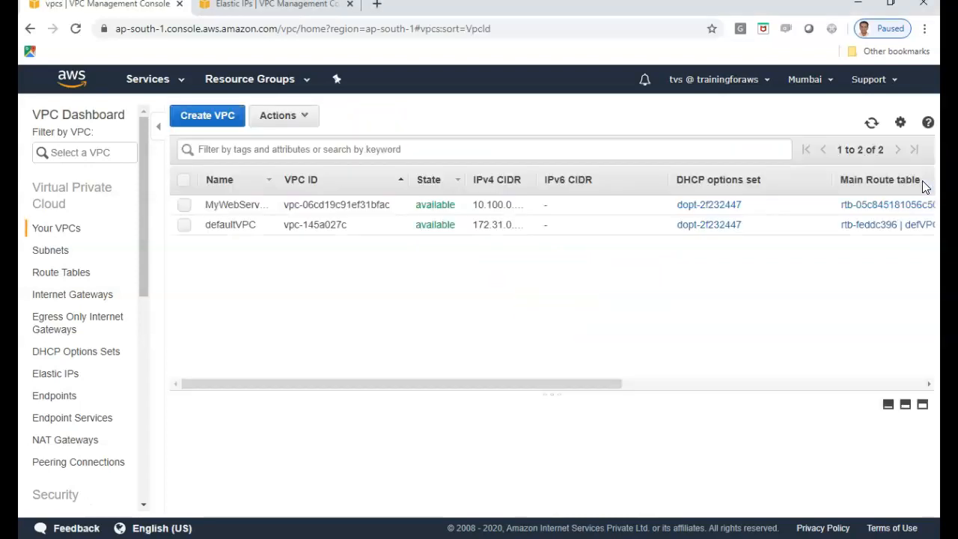
left_click_drag(520, 391, 519, 285)
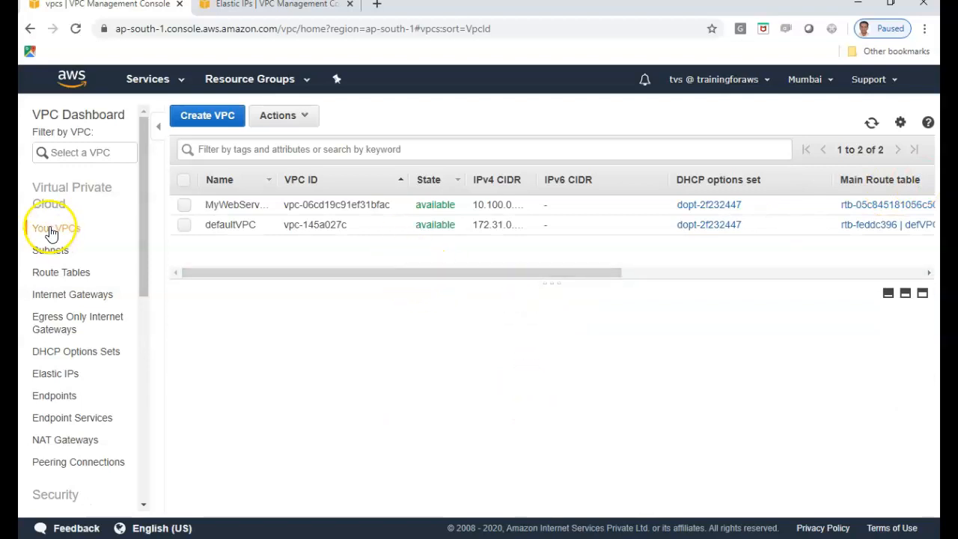
left_click(360, 202)
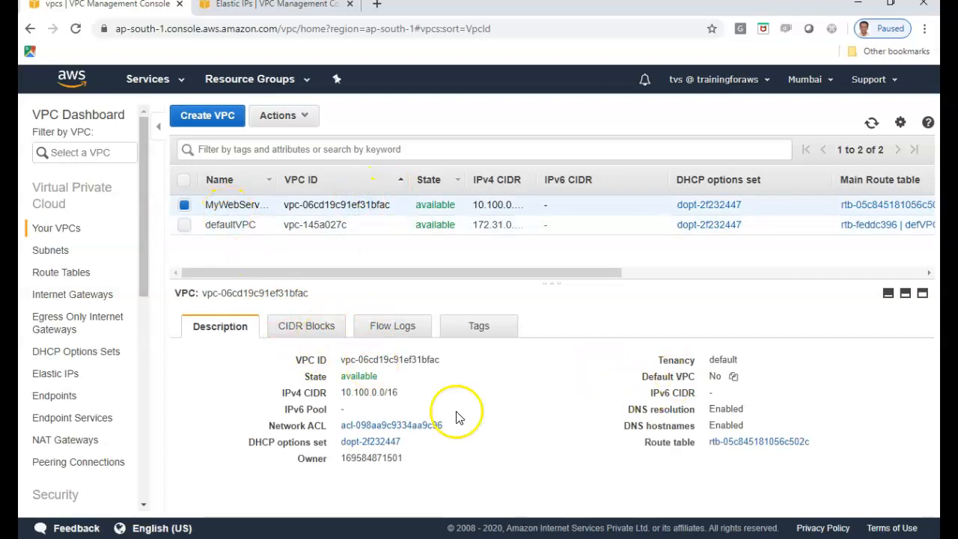
Step: Examine the descriptions of the Public subnet and the Private subnet, including their availability zones and route tables
left_click(56, 252)
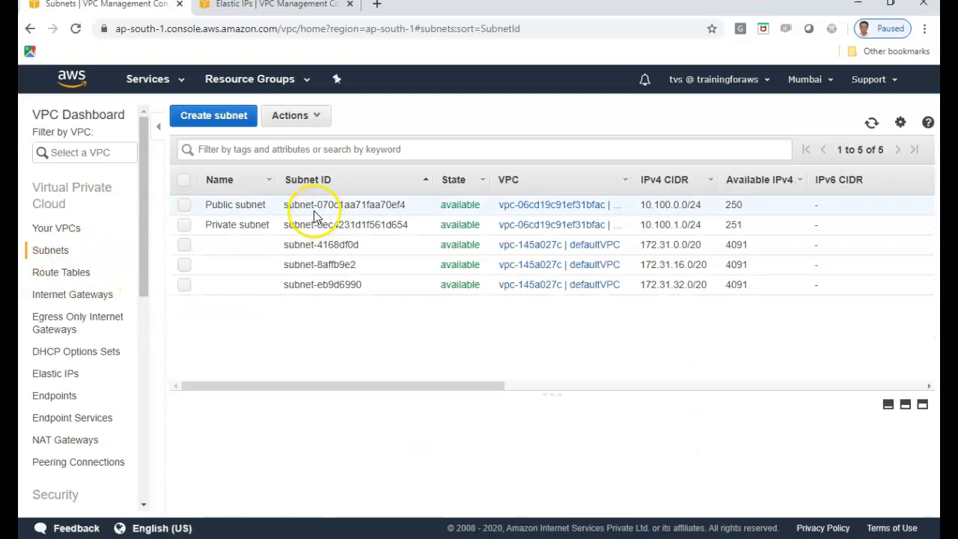
left_click(314, 210)
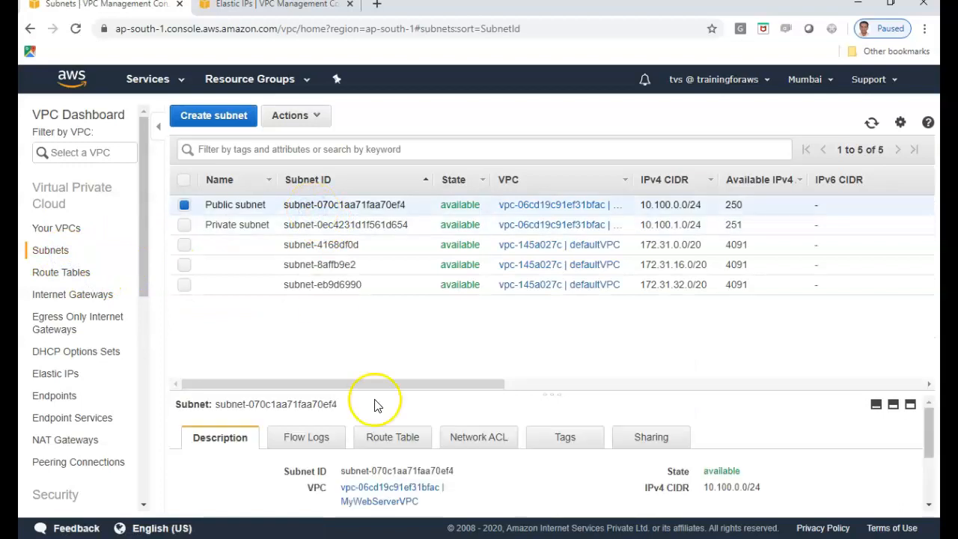
left_click_drag(374, 393, 369, 319)
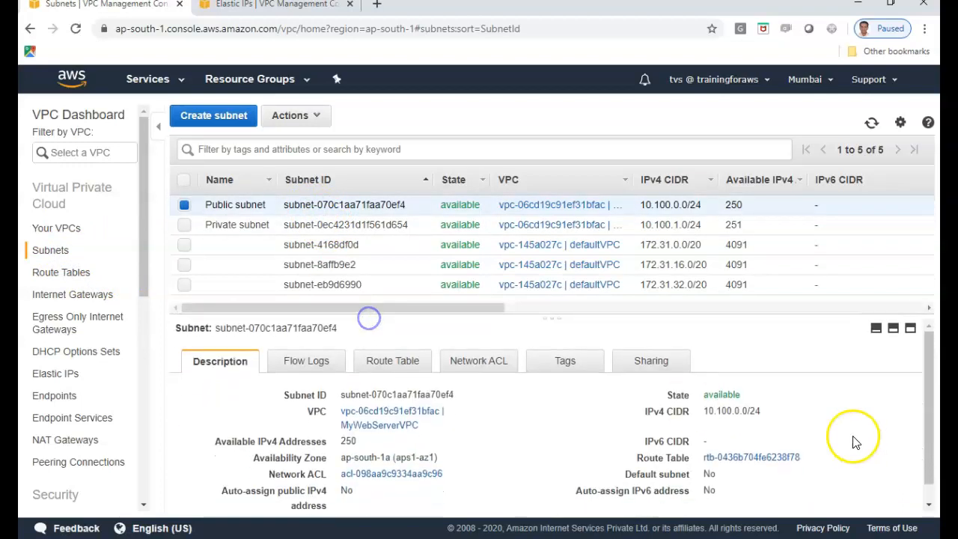
left_click(359, 226)
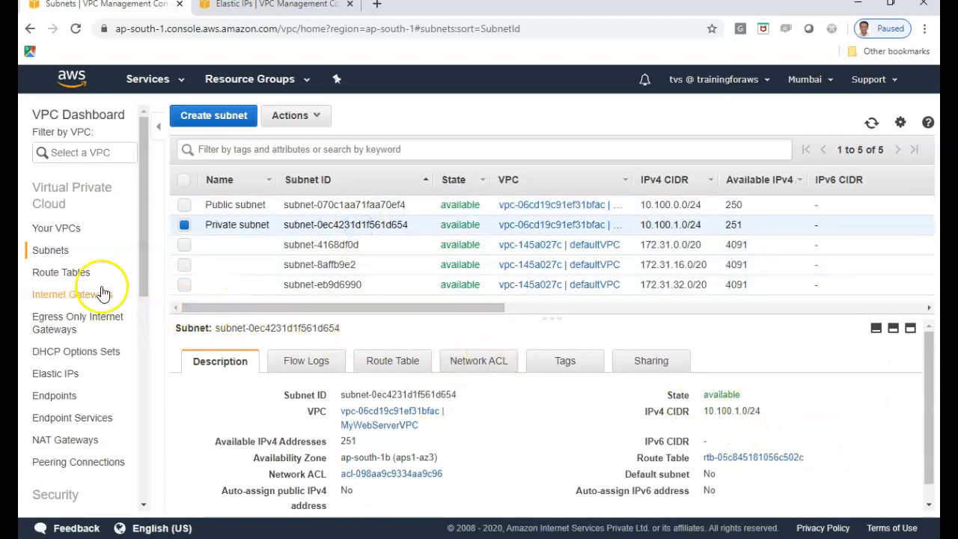
Step: Compare the routes of MyWebServerVPC's two route tables, first the one associated with the public subnet and then the main one
left_click(61, 273)
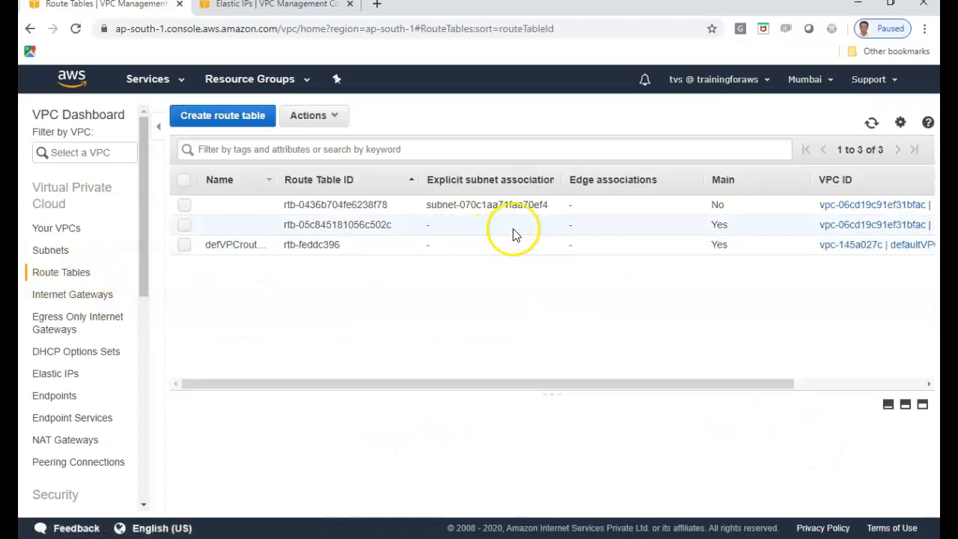
left_click(500, 203)
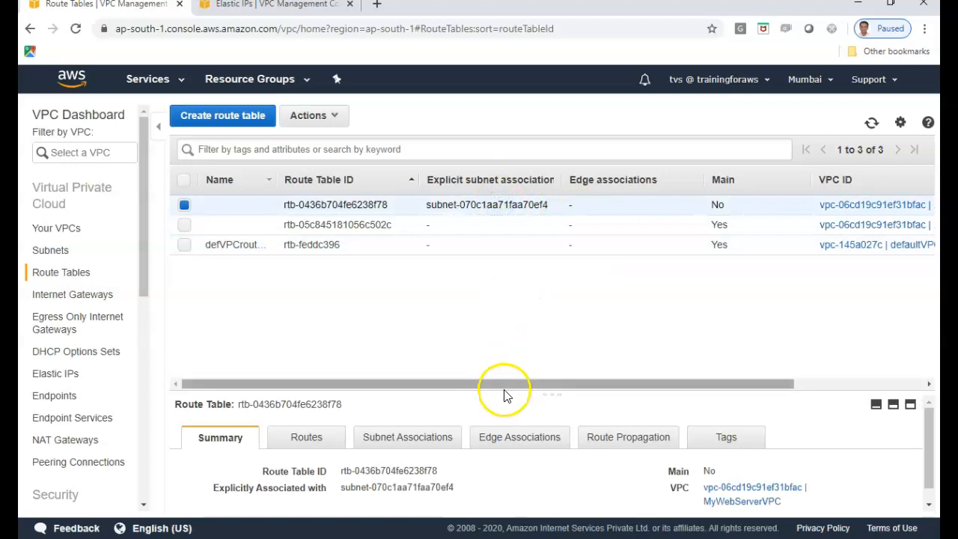
left_click_drag(503, 389, 499, 306)
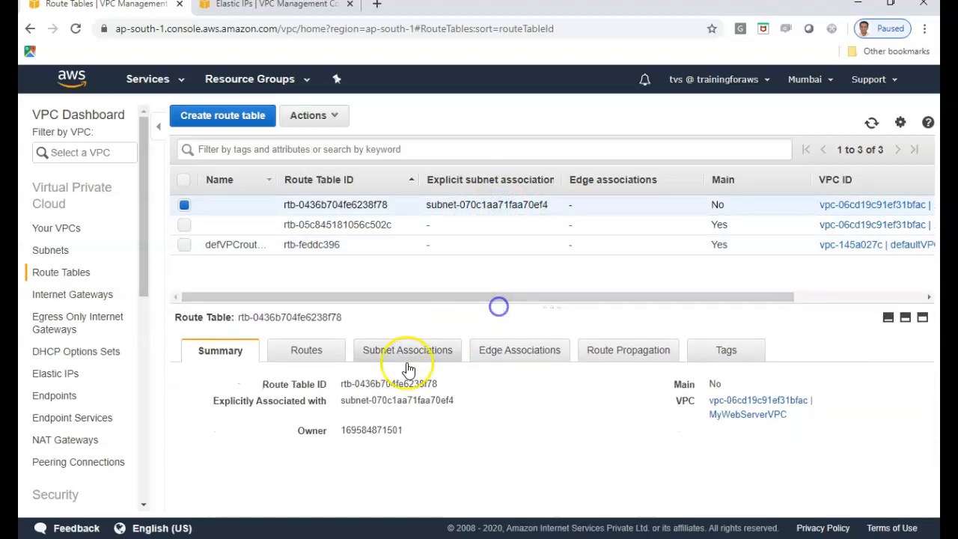
left_click(300, 348)
scroll(449, 472, "down", 1)
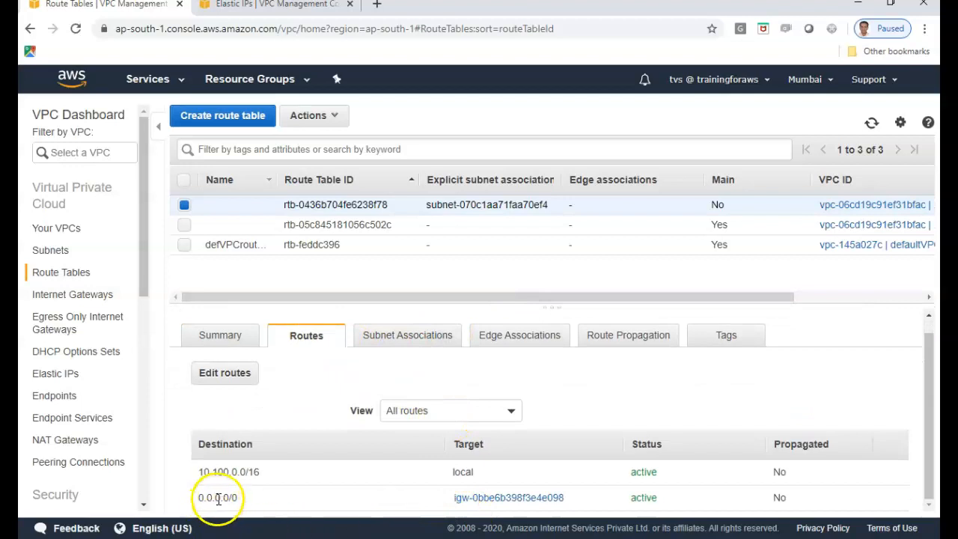
left_click(359, 224)
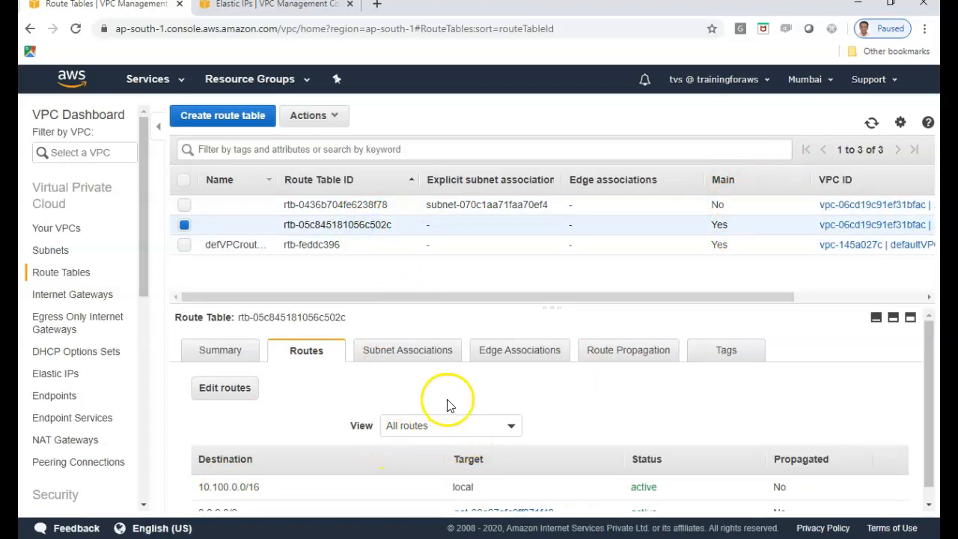
scroll(419, 502, "down", 1)
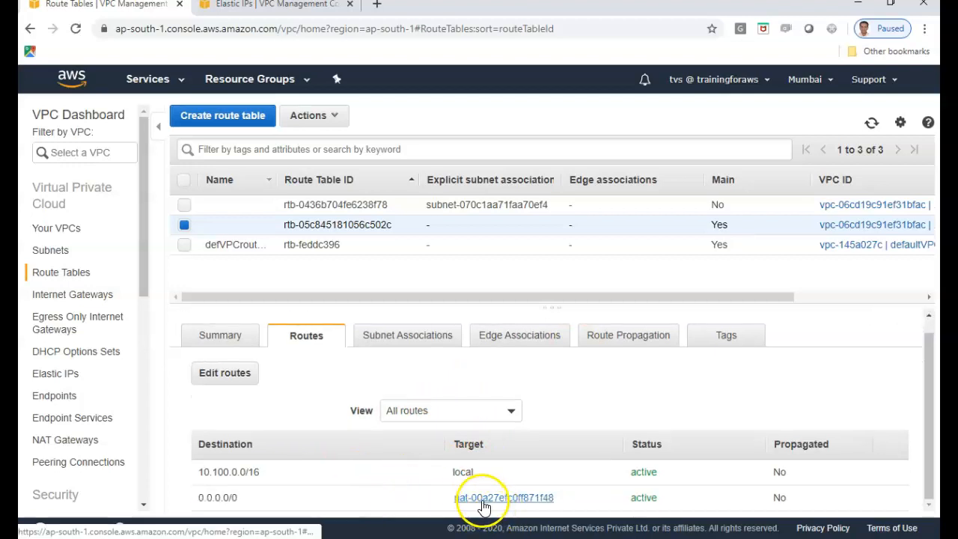
Step: Name the internet gateway attached to MyWebServerVPC CustonIGW
left_click(96, 294)
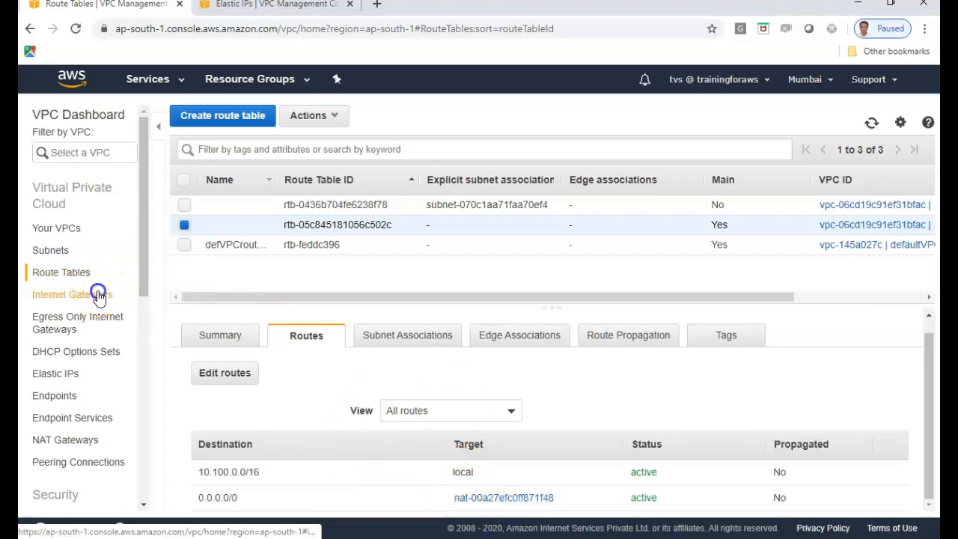
left_click(338, 204)
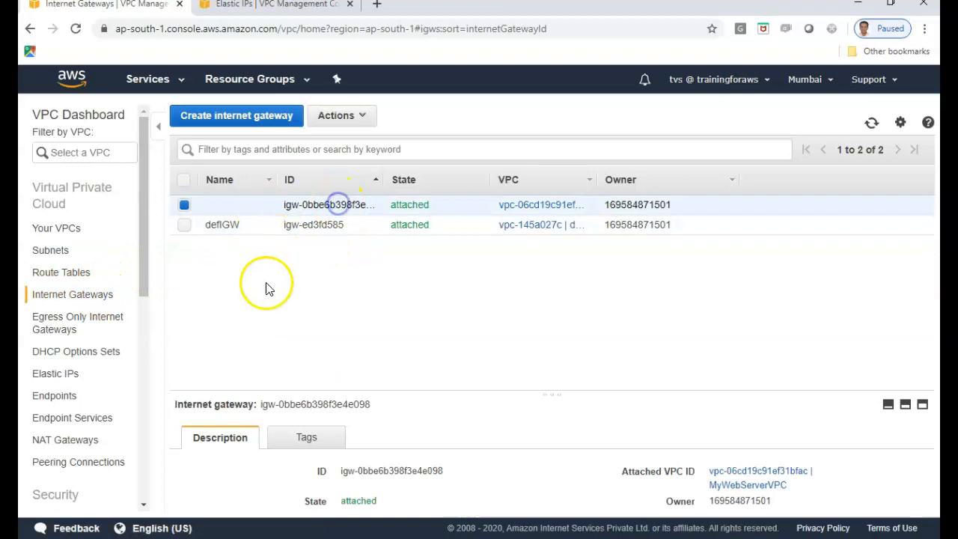
left_click(264, 205)
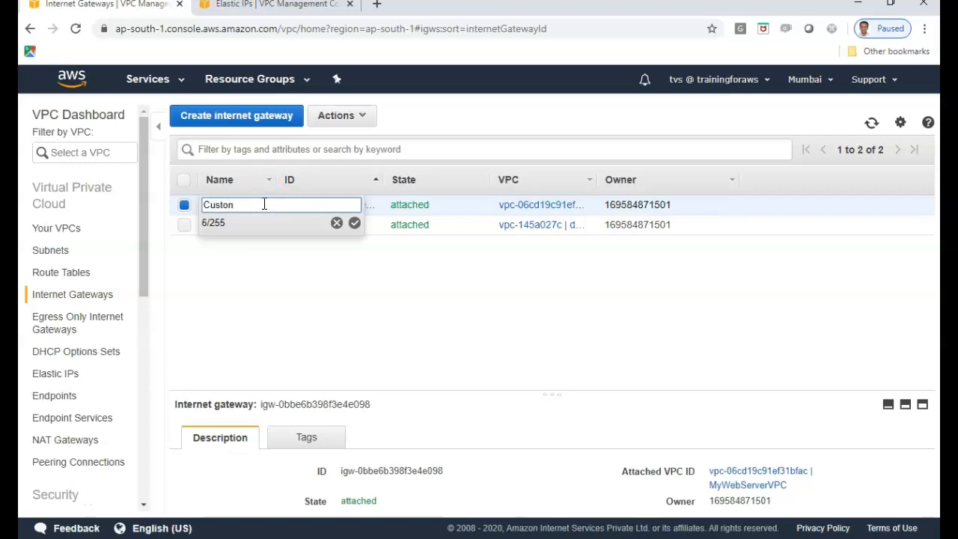
key("Return")
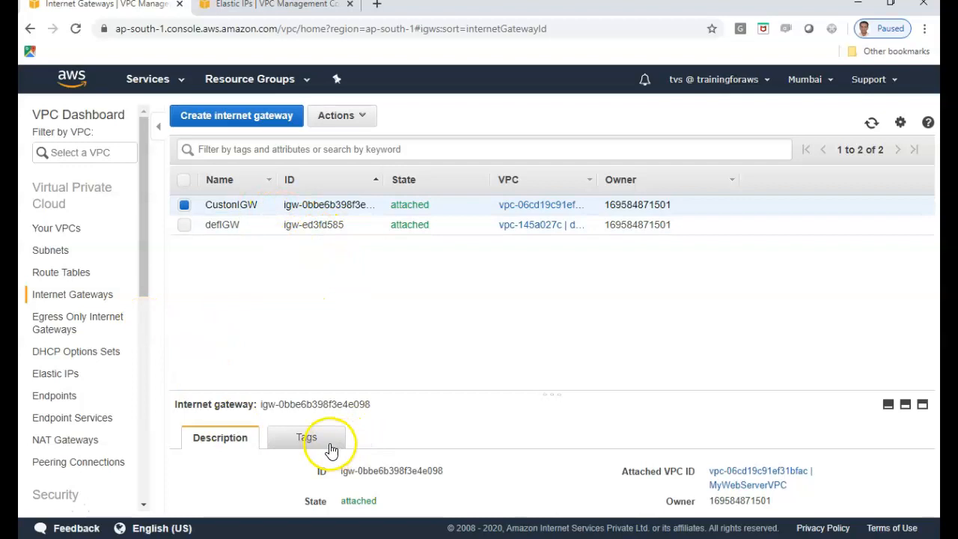
Step: Name the new NAT gateway CustomNGW
scroll(105, 397, "down", 1)
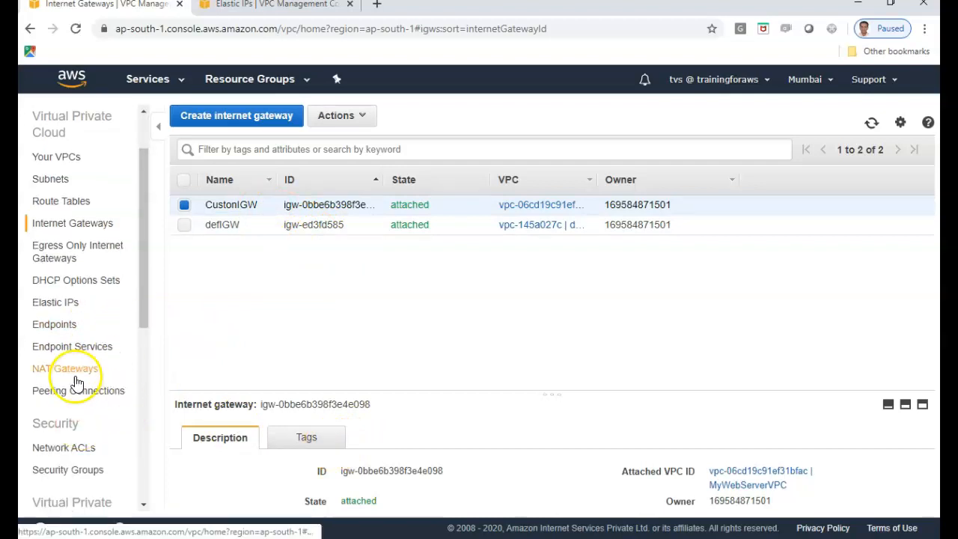
left_click(76, 368)
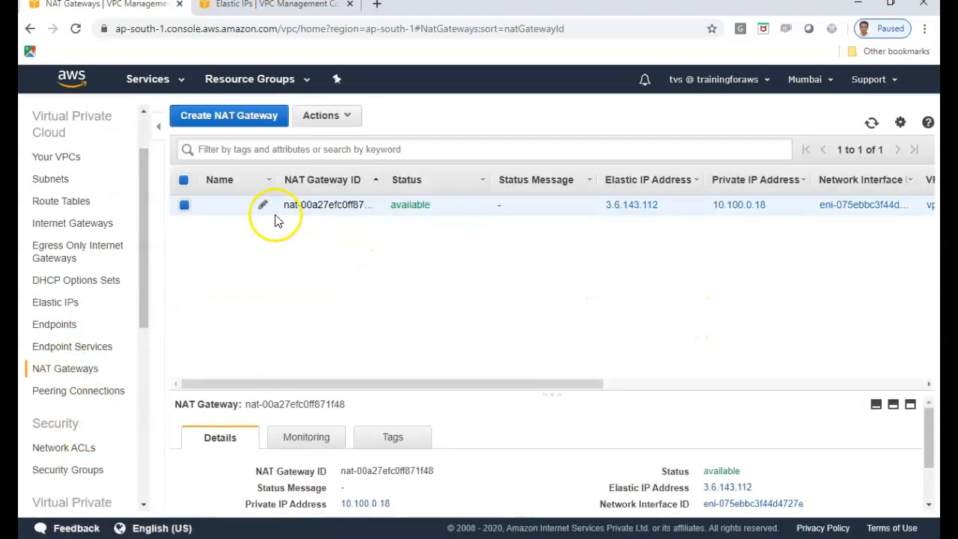
left_click(264, 206)
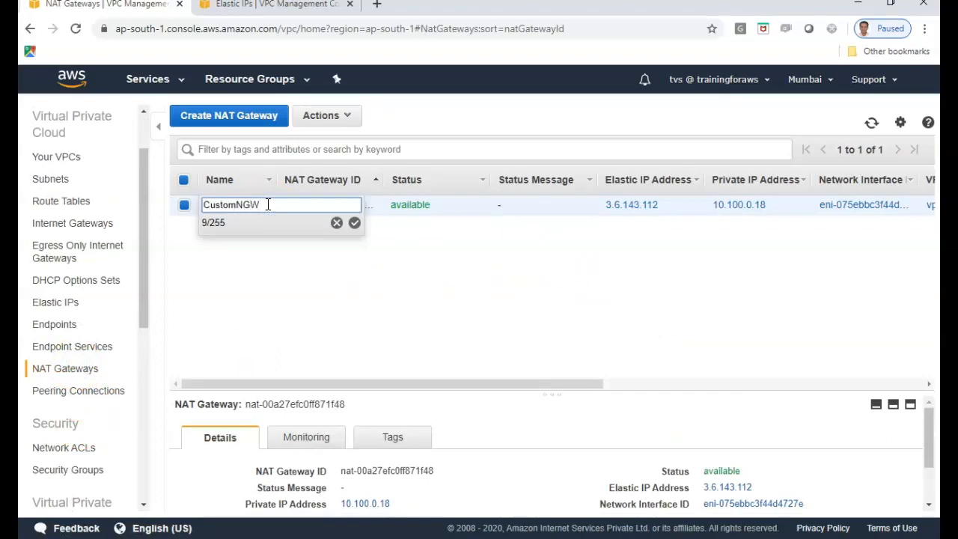
key("Return")
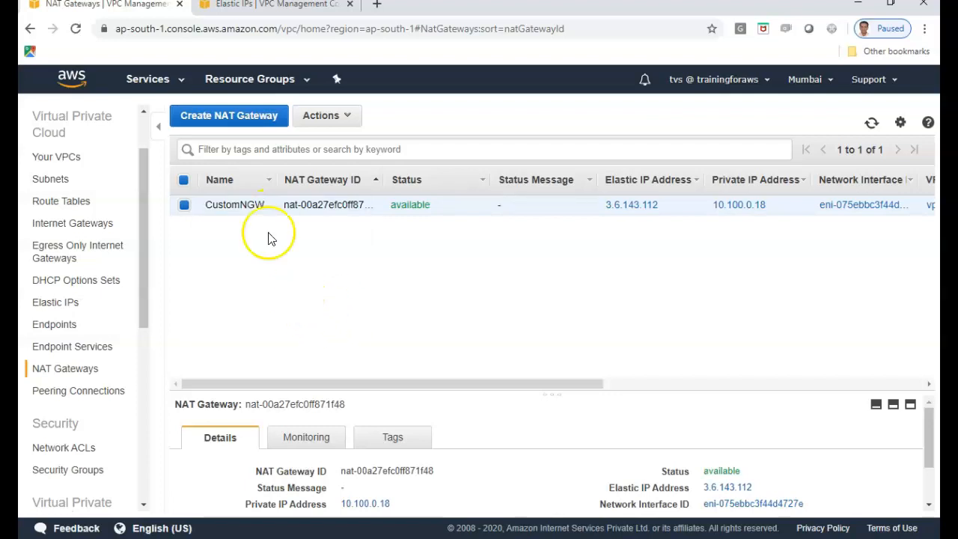
Step: Enable auto-assignment of public IPv4 addresses for the Public subnet and save the setting
left_click(46, 178)
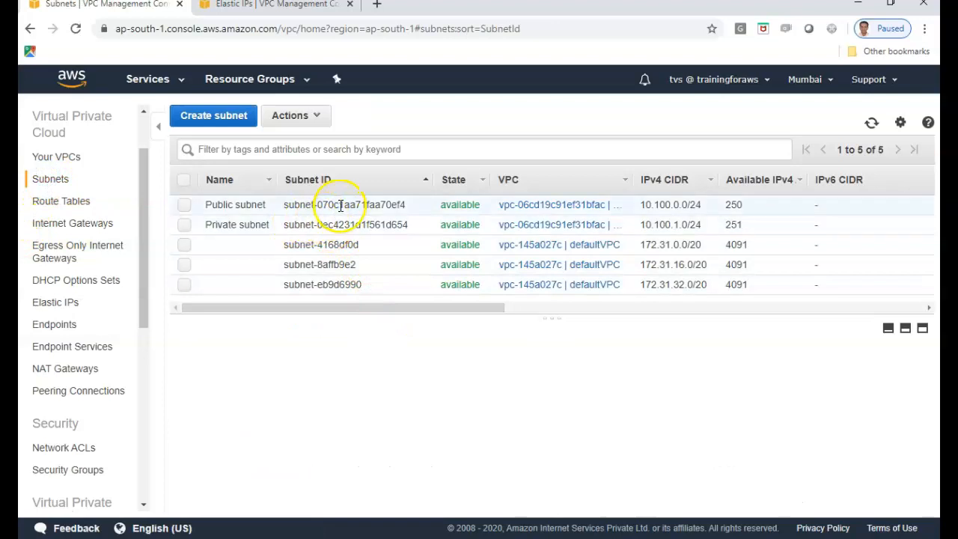
left_click(340, 205)
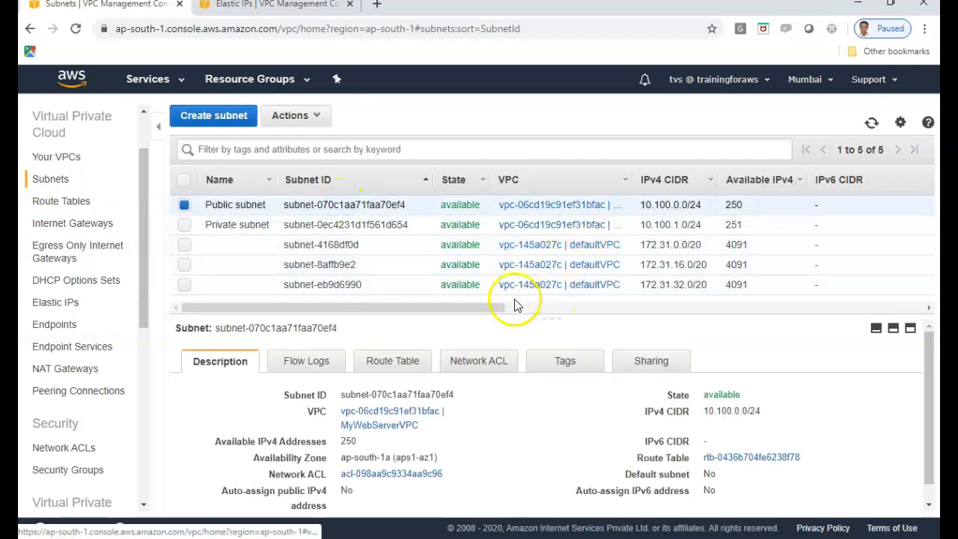
mouse_move(487, 315)
left_mouse_down()
mouse_move(622, 322)
mouse_move(533, 304)
mouse_move(469, 313)
left_mouse_up()
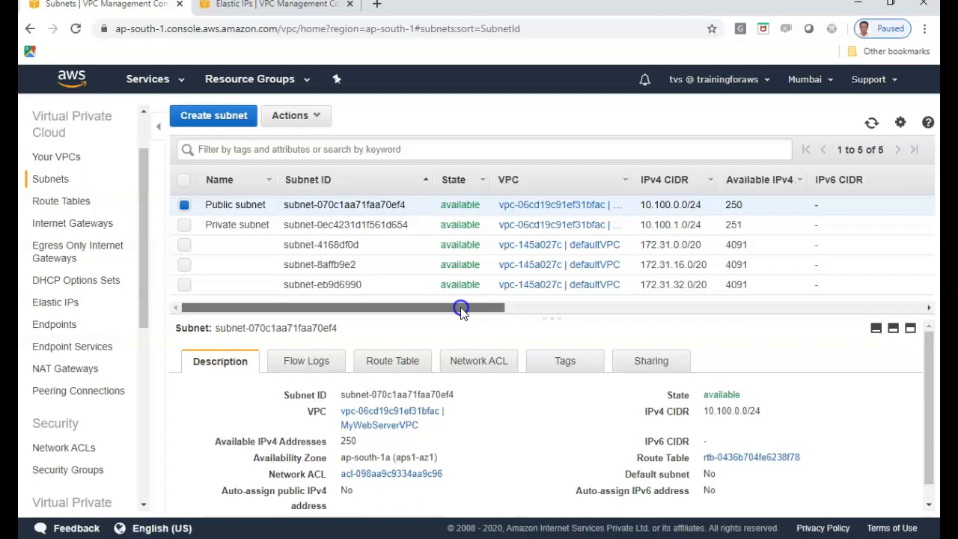
left_click_drag(462, 310, 872, 317)
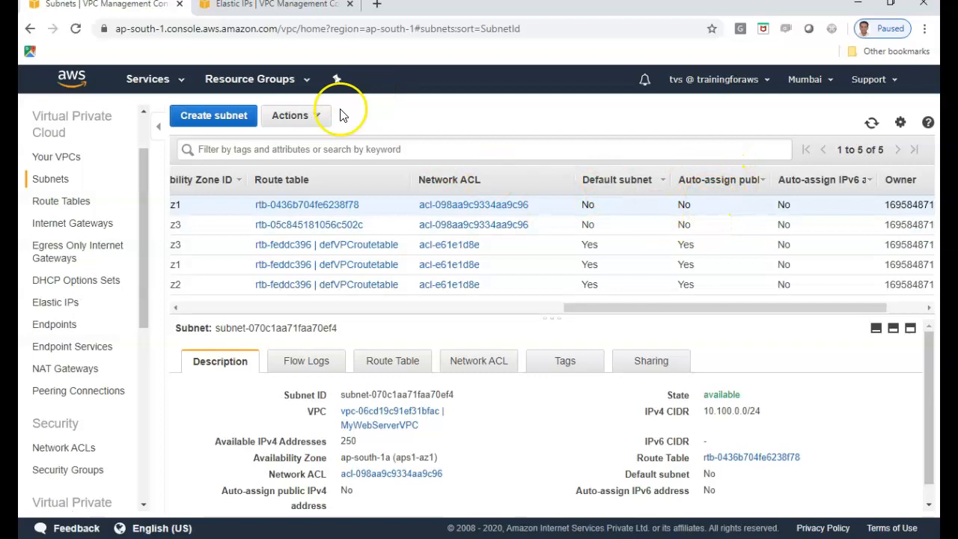
left_click(296, 115)
left_click(324, 177)
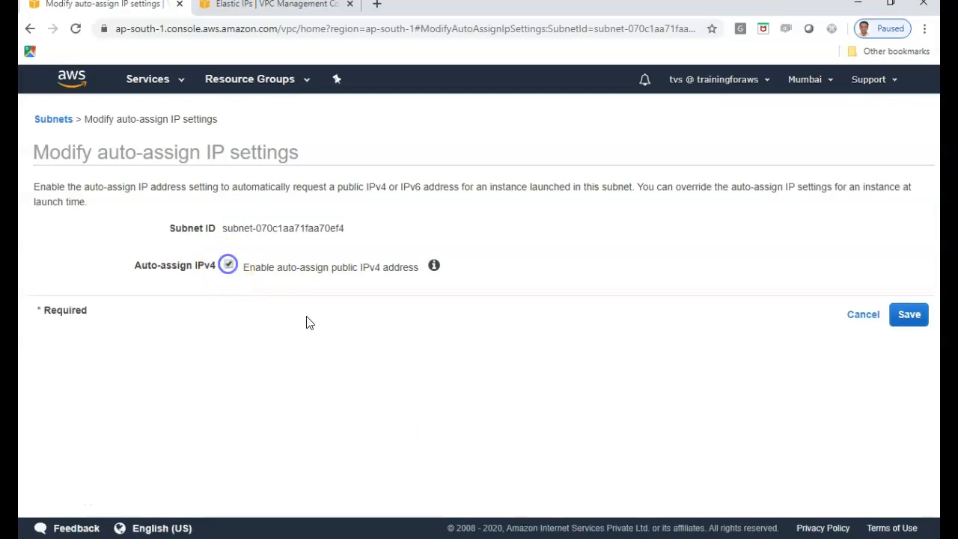
left_click(911, 315)
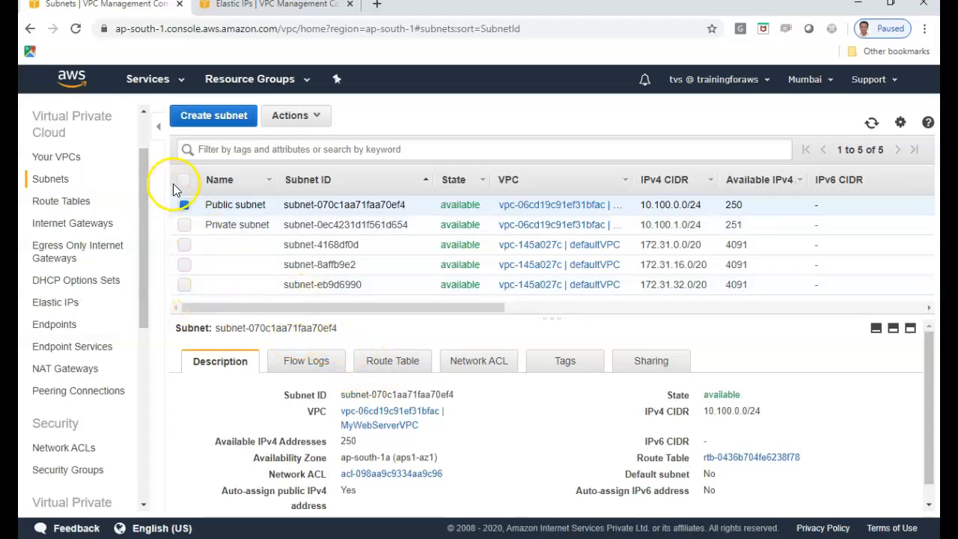
Step: Switch to the Elastic IPs browser tab and open the EC2 instances list there
left_click(307, 7)
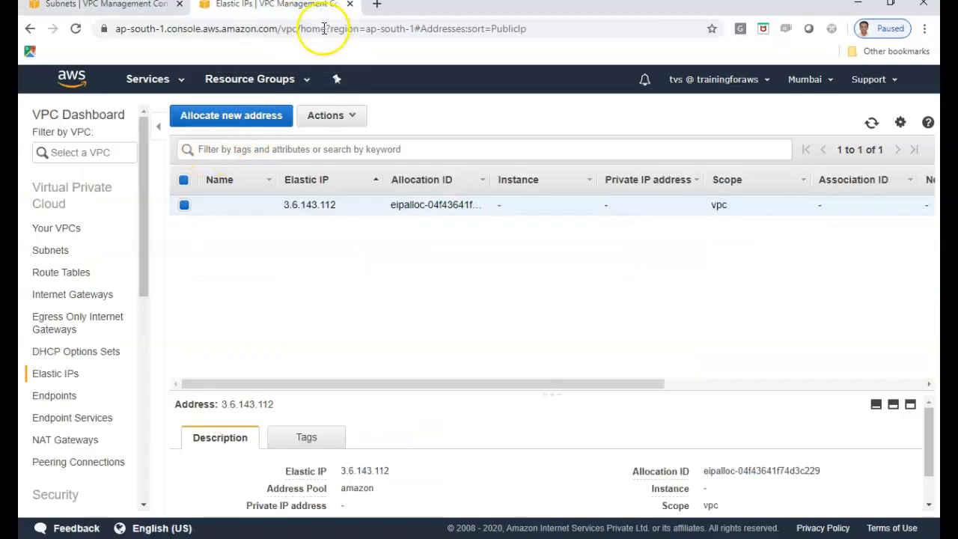
left_click(147, 80)
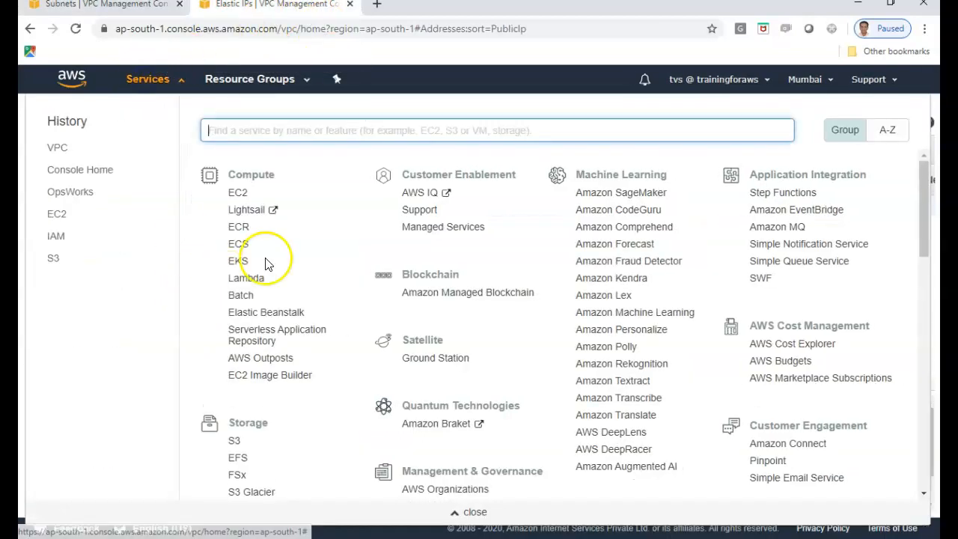
left_click(234, 196)
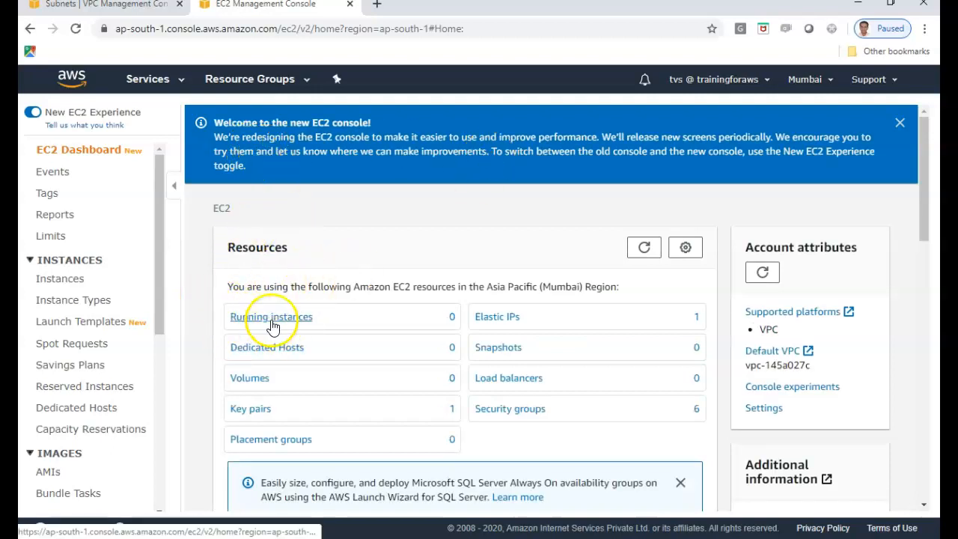
left_click(72, 279)
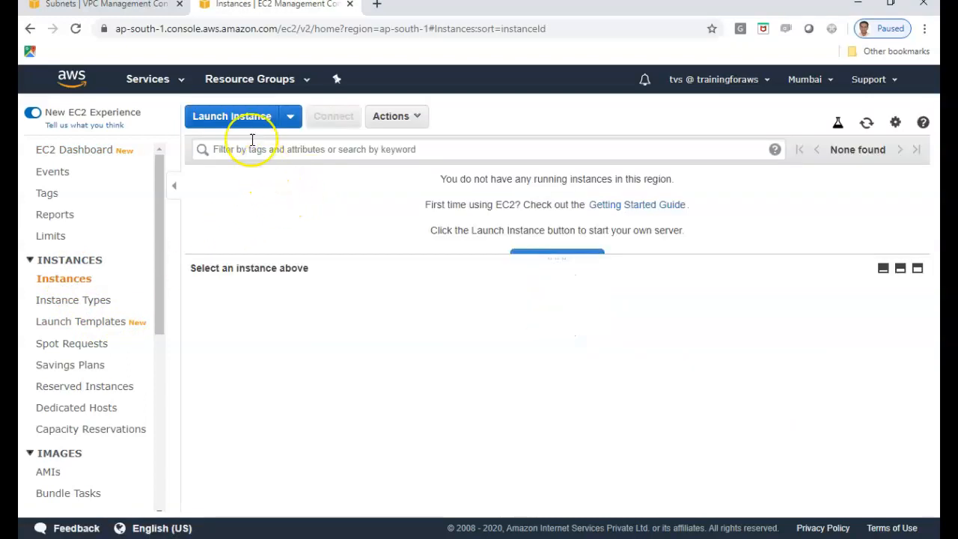
Step: Start launching an instance from Amazon Linux AMI 2018.03.0 (HVM), keep the t2.micro type, and continue to the instance details
left_click(235, 118)
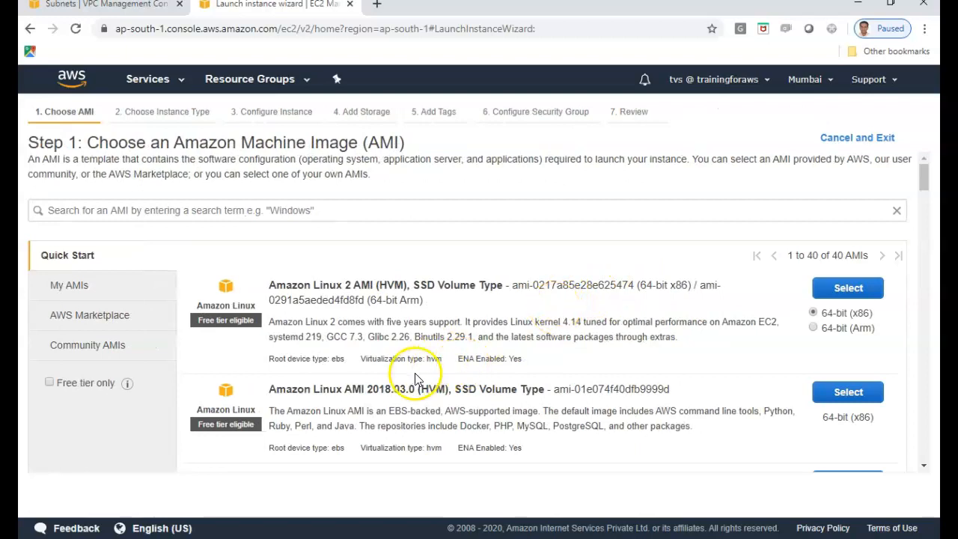
scroll(405, 365, "down", 1)
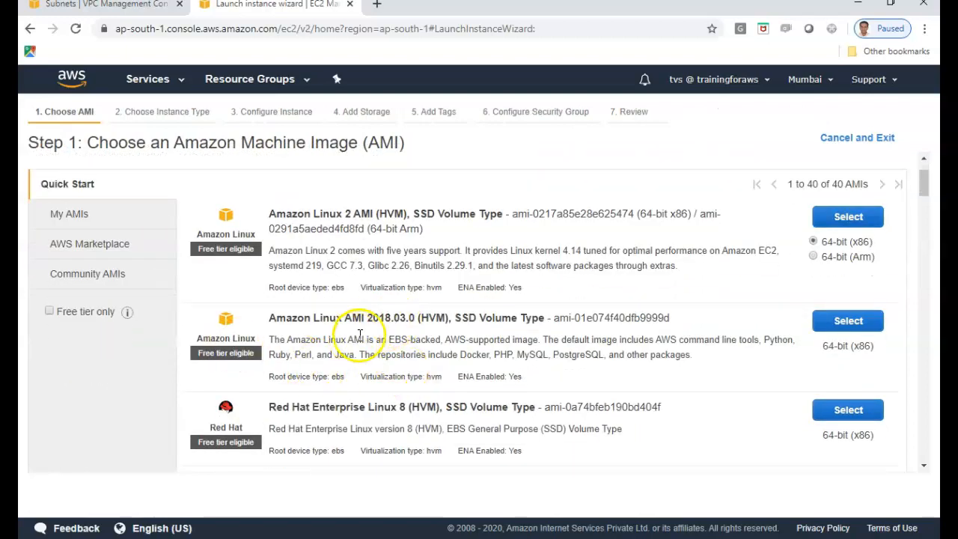
left_click(869, 322)
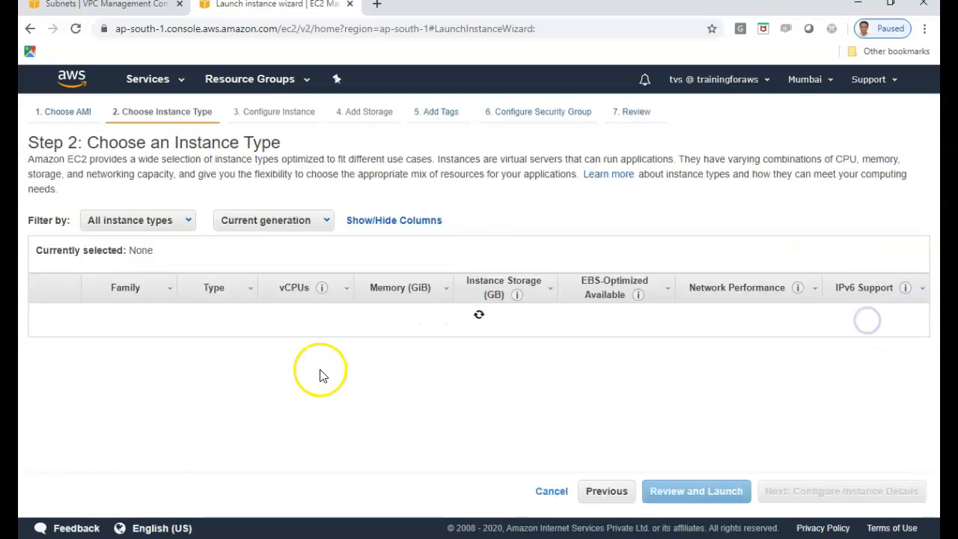
left_click(856, 492)
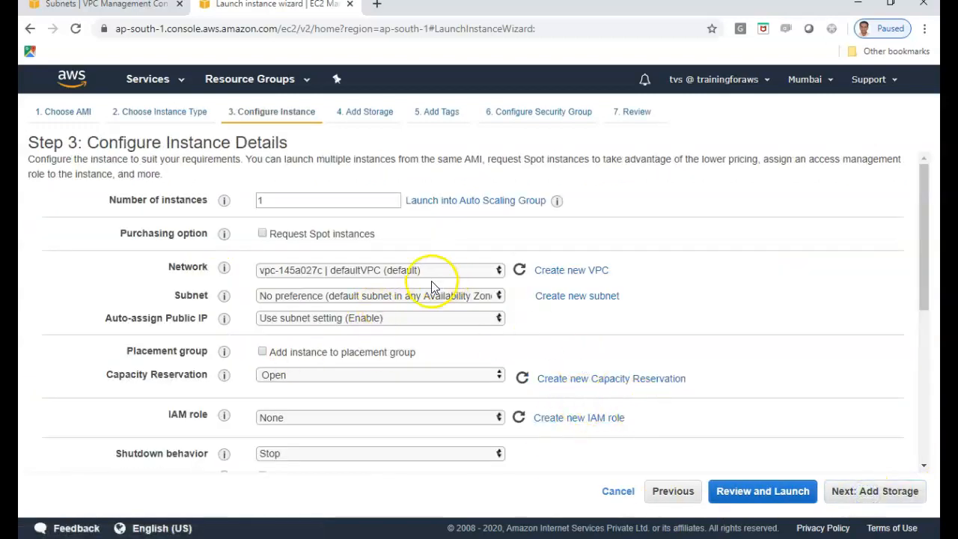
Step: Set the instance's network to MyWebServerVPC and its subnet to Public subnet, keeping the subnet setting for auto-assigning a public IP
left_click(374, 274)
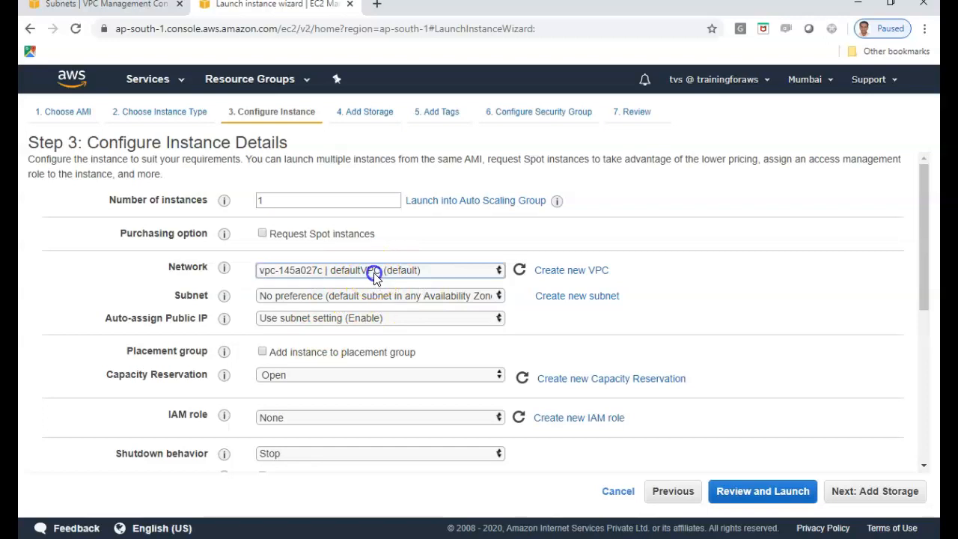
left_click(373, 297)
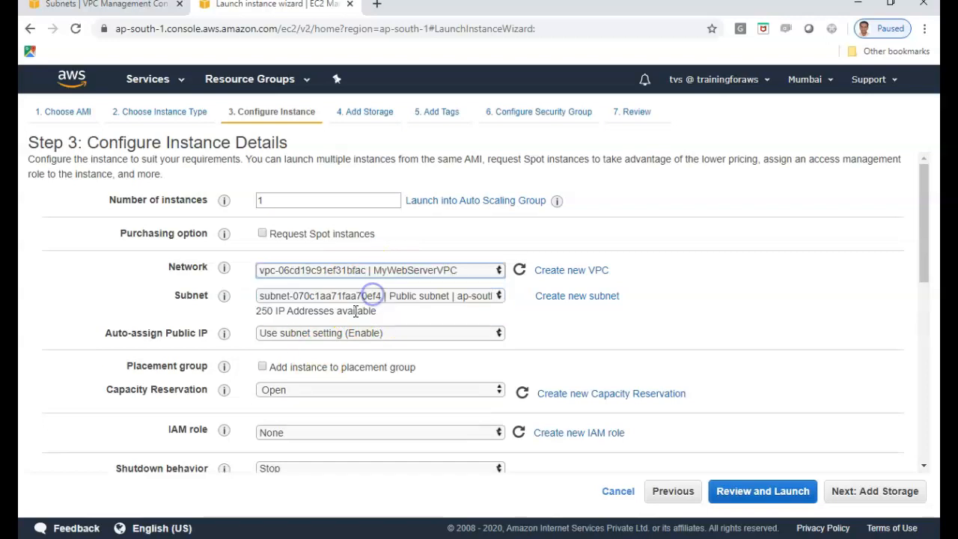
left_click(419, 298)
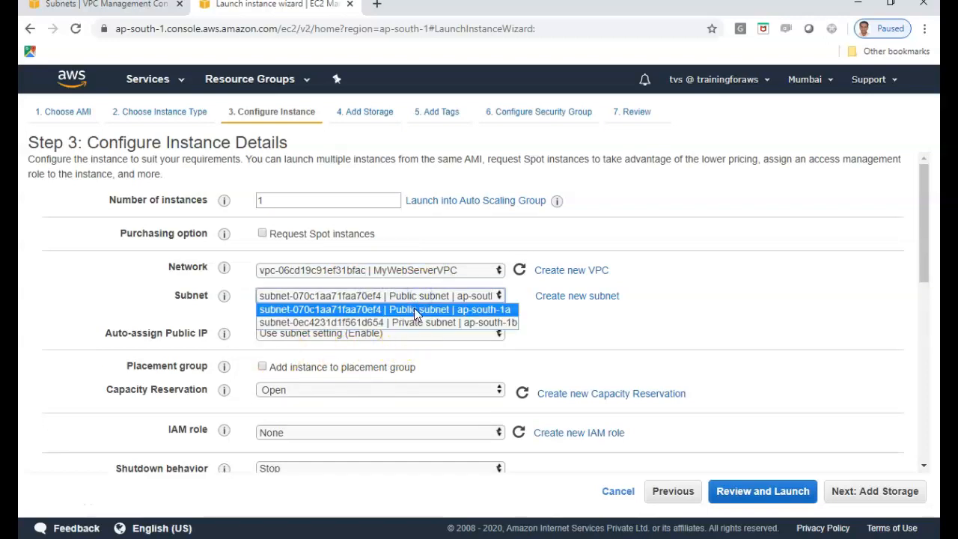
left_click(415, 311)
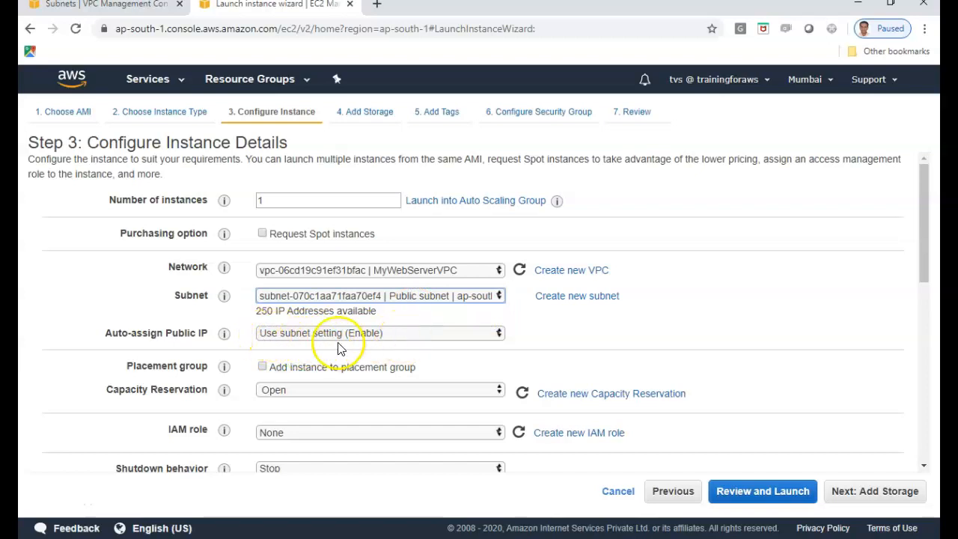
left_click(312, 333)
left_click(297, 348)
Step: Copy the entire bootscr-both.txt script from Notepad++ and paste it as text into the instance's user data in the browser
scroll(654, 295, "down", 10)
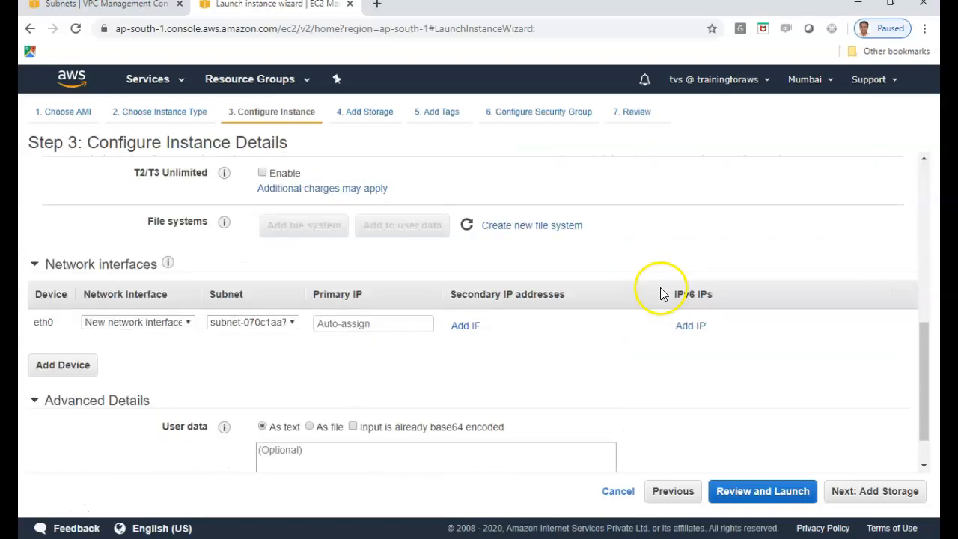
left_click(334, 408)
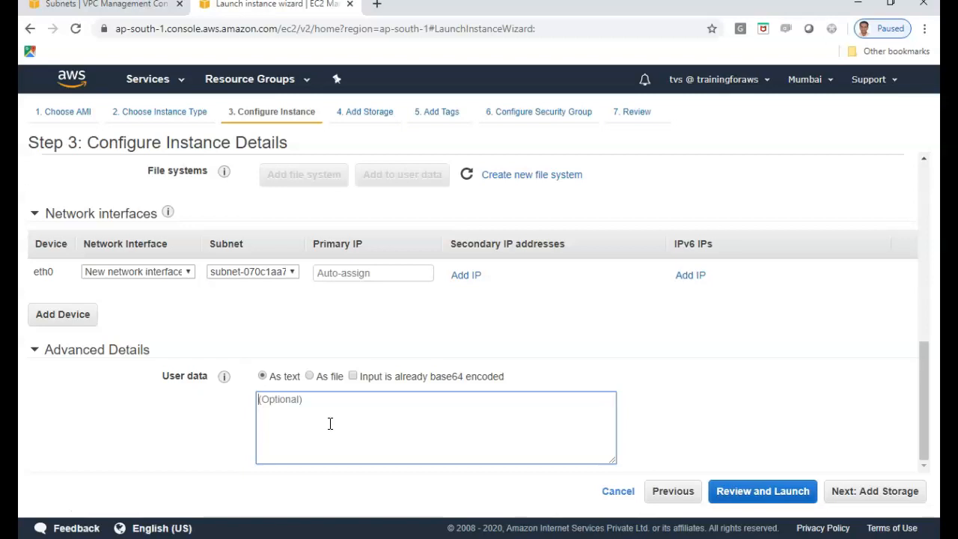
left_click(56, 509)
left_click(588, 314)
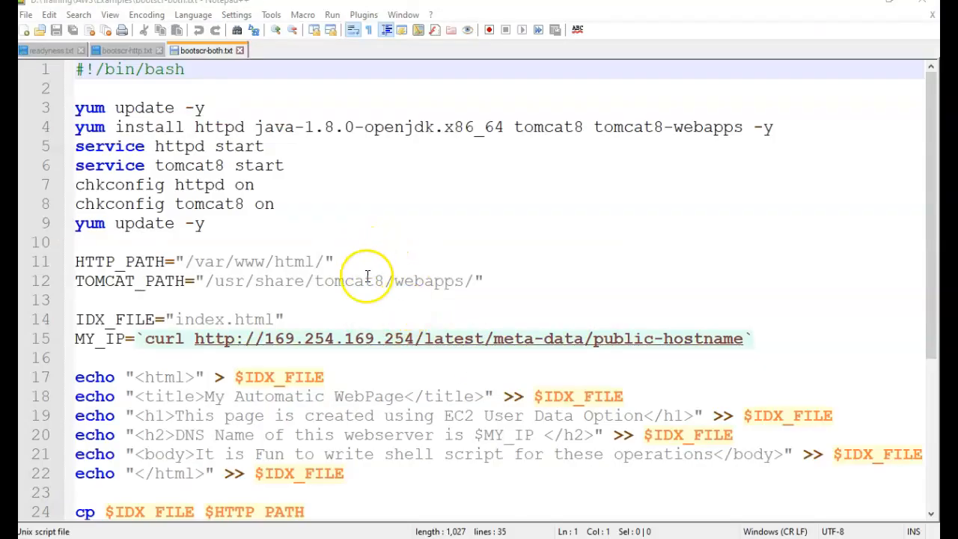
scroll(326, 255, "down", 4)
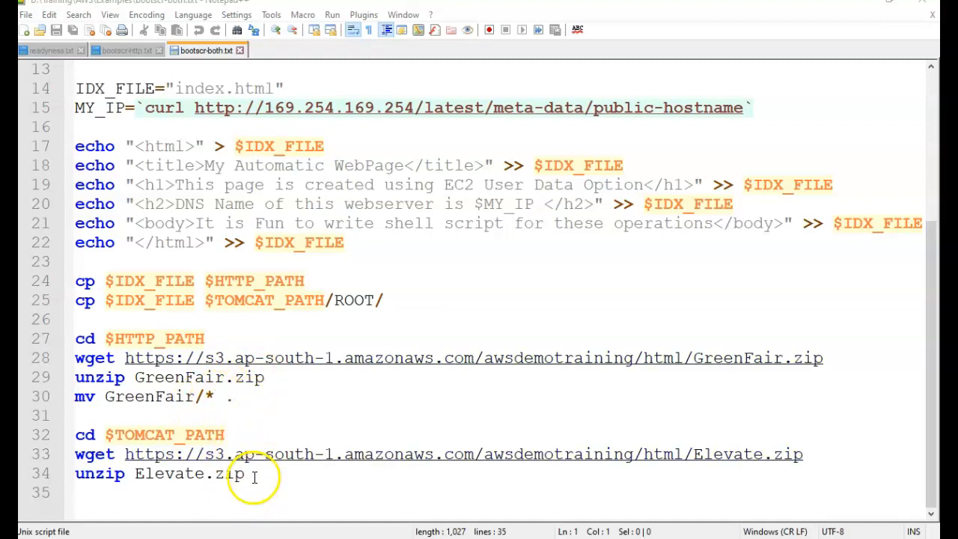
left_click(289, 396)
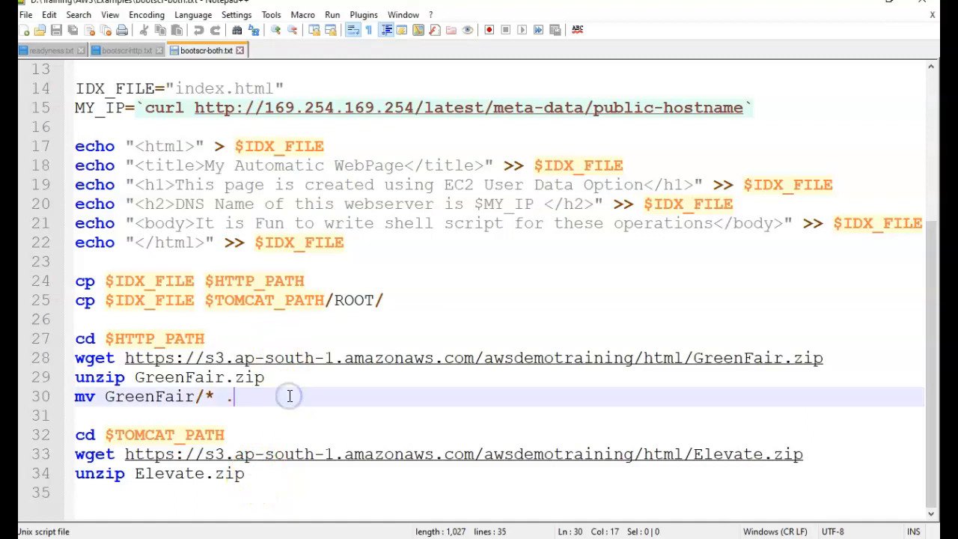
key("ctrl+a")
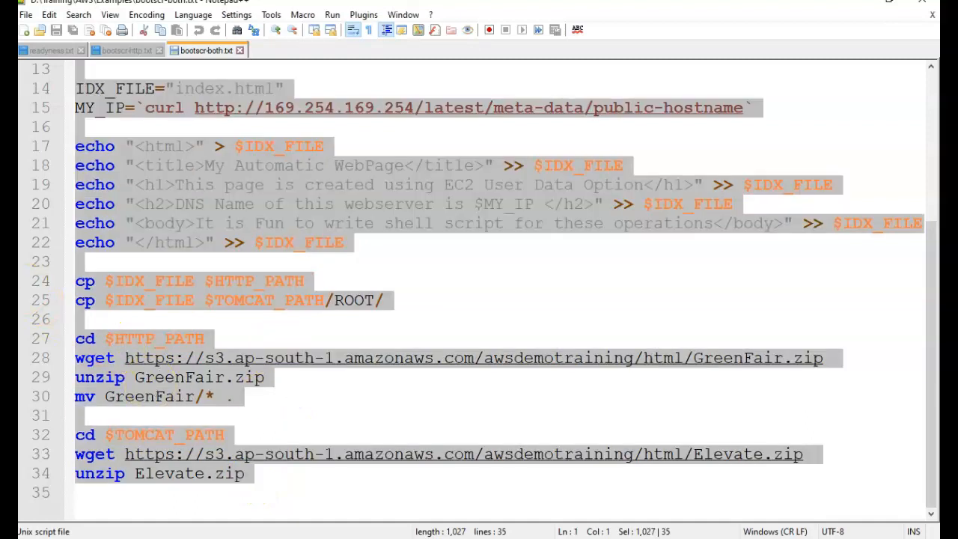
key("alt+Tab")
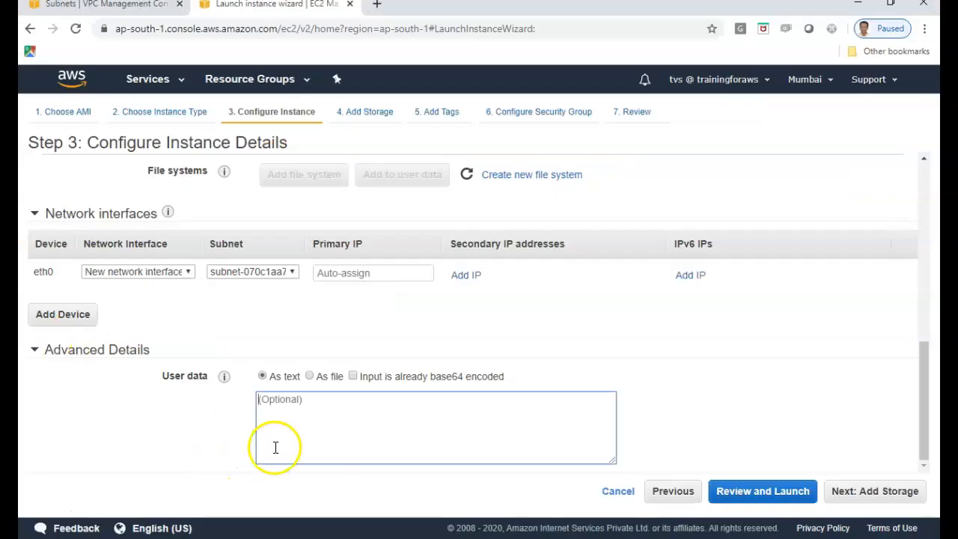
key("ctrl+v")
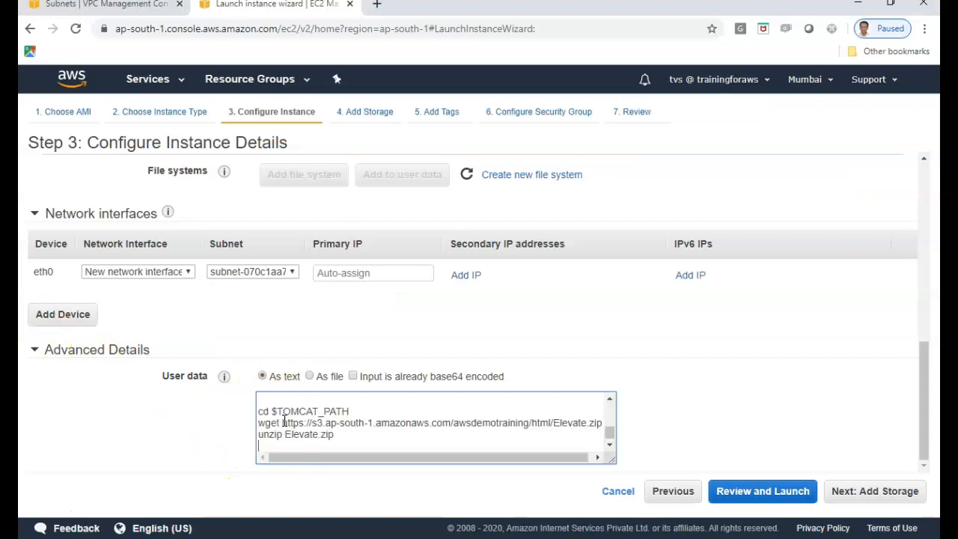
Step: Accept the default storage and add a tag with key Name and value WebServer
left_click(893, 492)
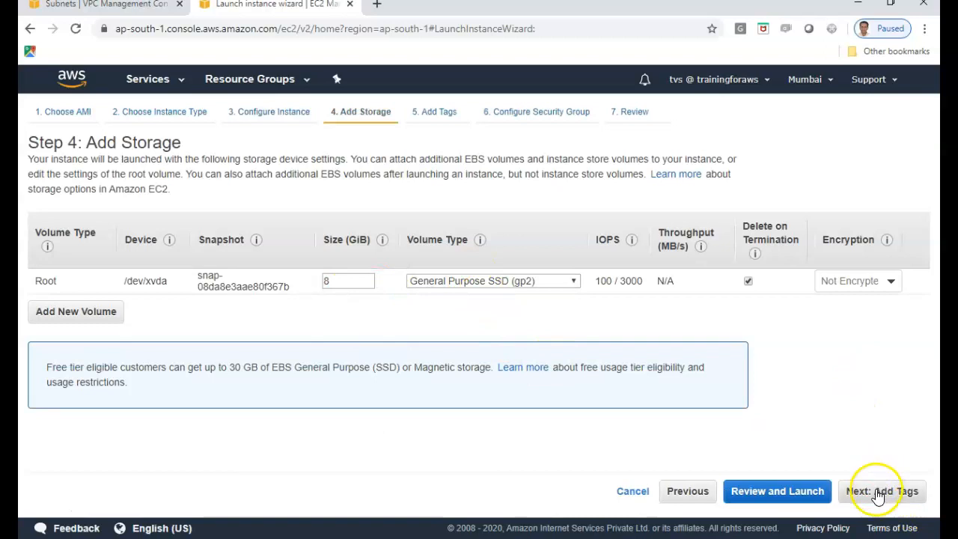
left_click(878, 492)
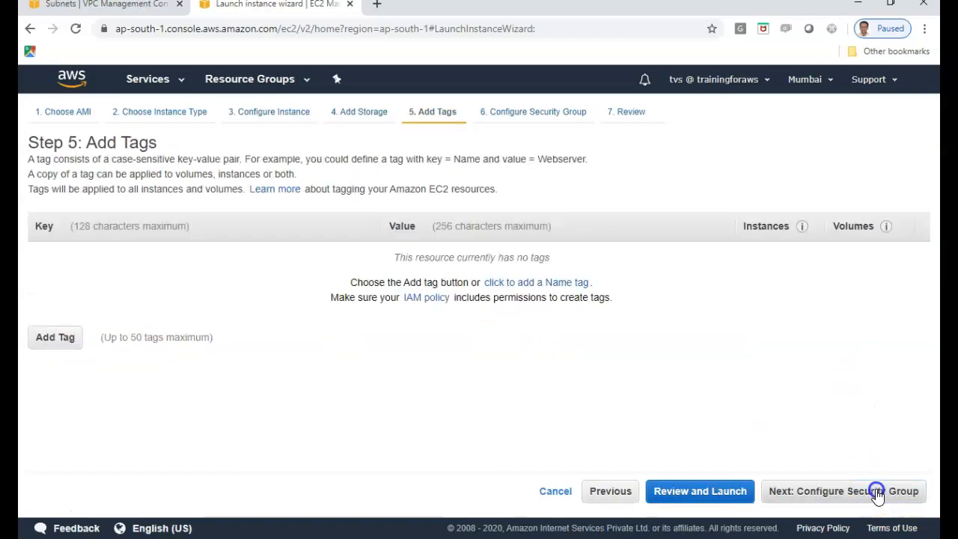
left_click(45, 341)
type("Name")
key("Tab")
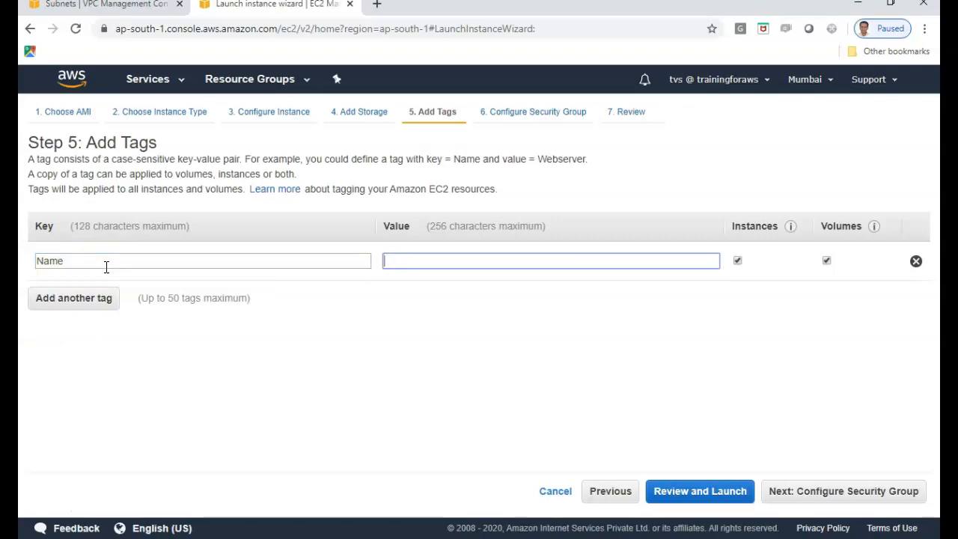
type("WebServer")
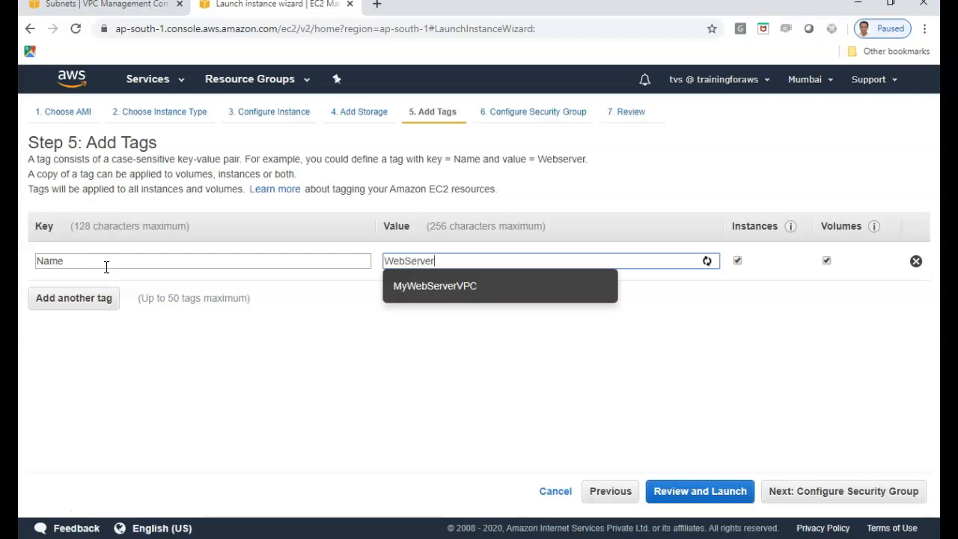
Step: Add a second tag with key Project and value Demo, and continue to the security group configuration
left_click(71, 299)
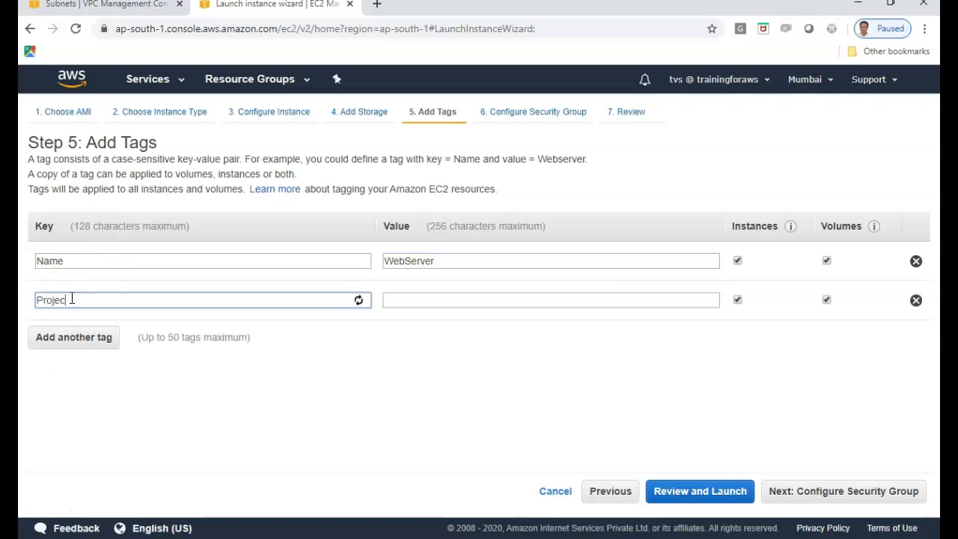
key("Tab")
type("Demo")
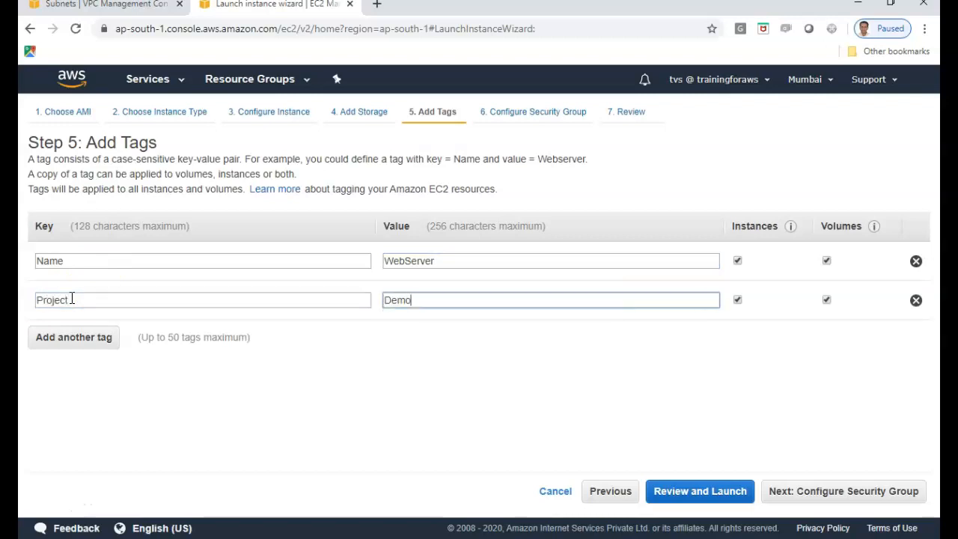
left_click(848, 498)
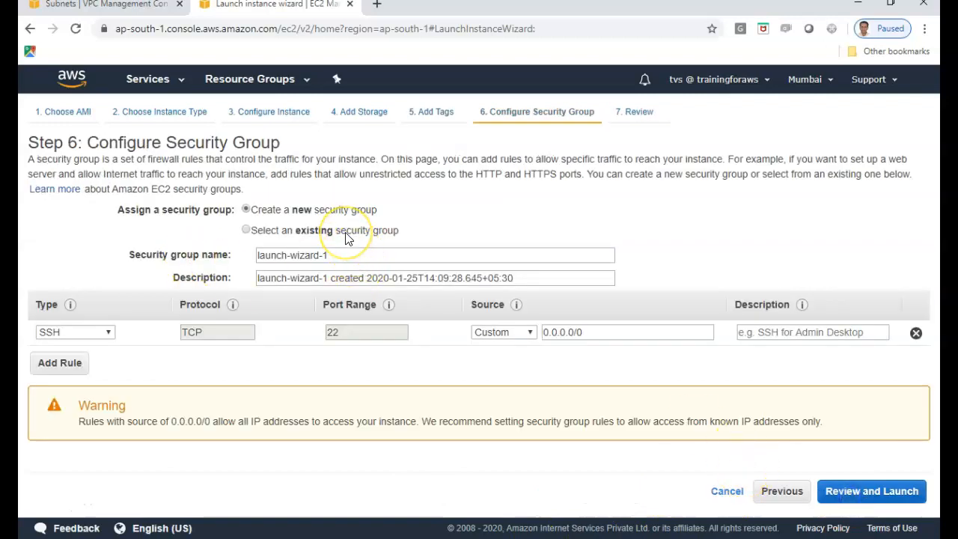
Step: Choose to create a new security group and set both its name and description to sgforsshtc
left_click(344, 232)
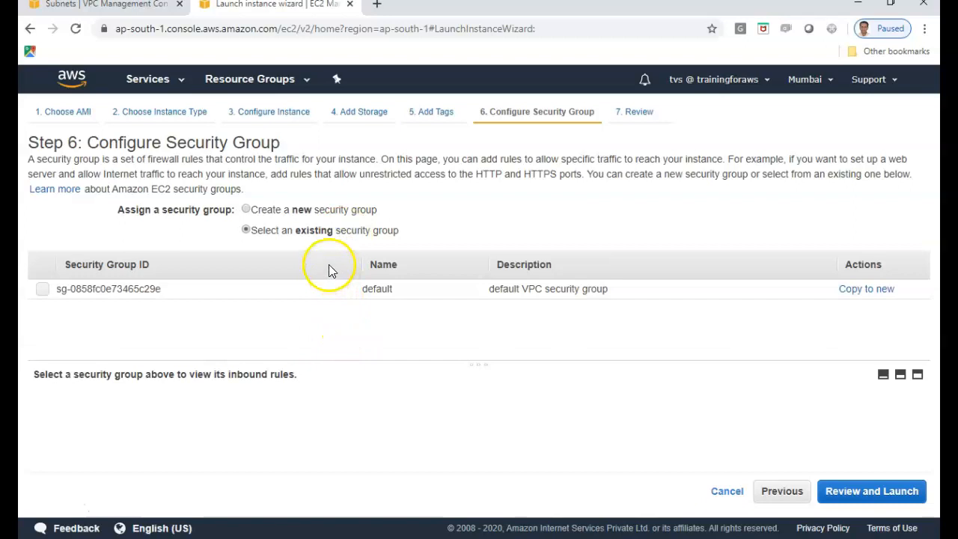
left_click(278, 211)
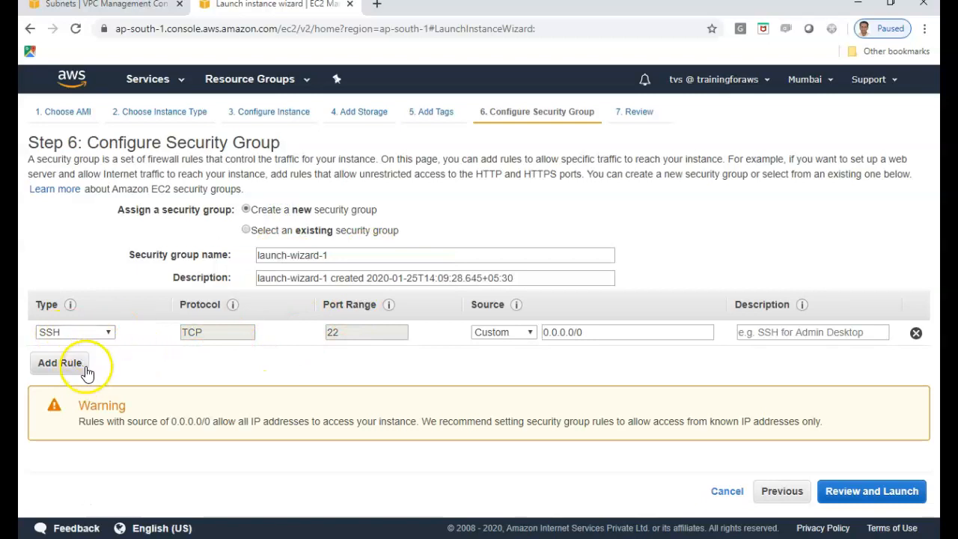
left_click(336, 256)
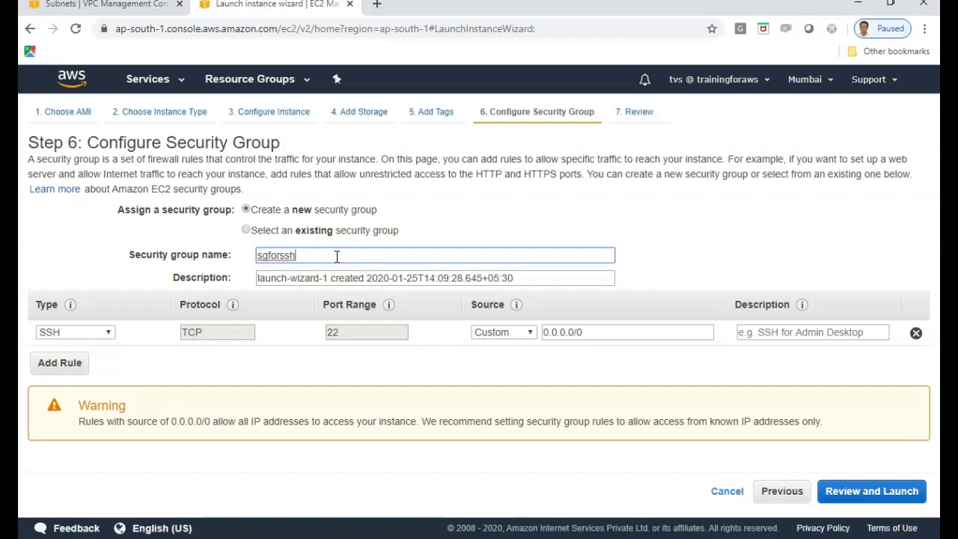
left_click_drag(331, 260, 205, 254)
key("ctrl+c")
left_click(263, 282)
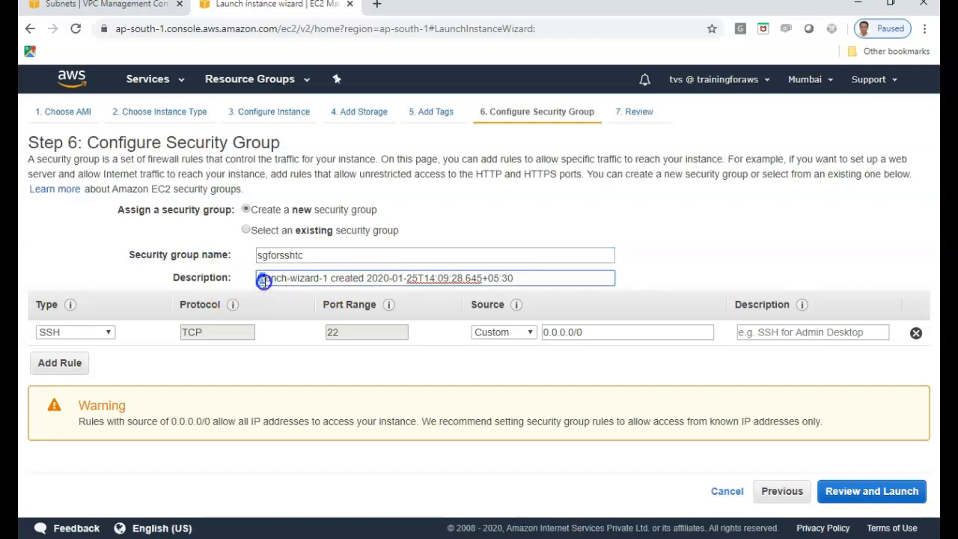
left_click_drag(549, 283, 240, 287)
key("ctrl+v")
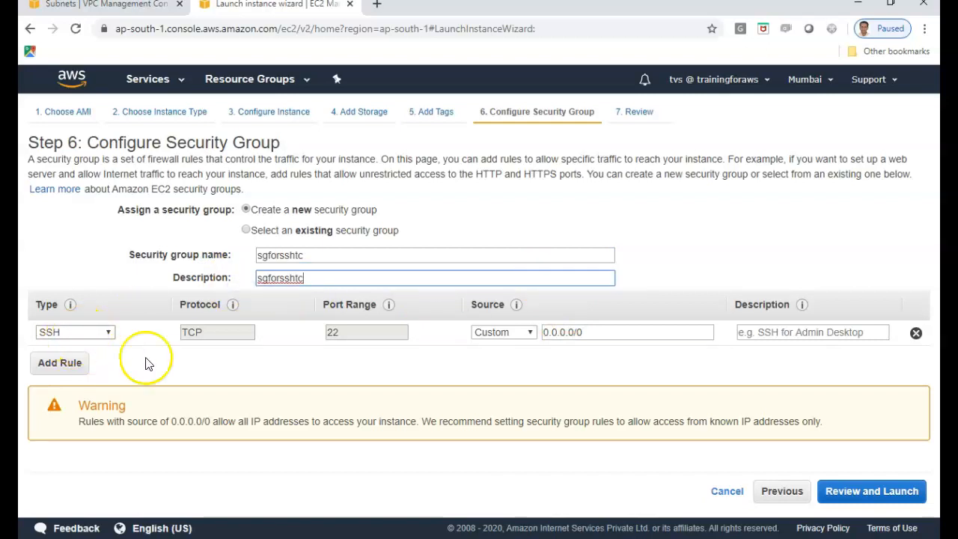
Step: Restrict the SSH rule's source to My IP and add an HTTP rule with source Anywhere
left_click(510, 334)
left_click(509, 370)
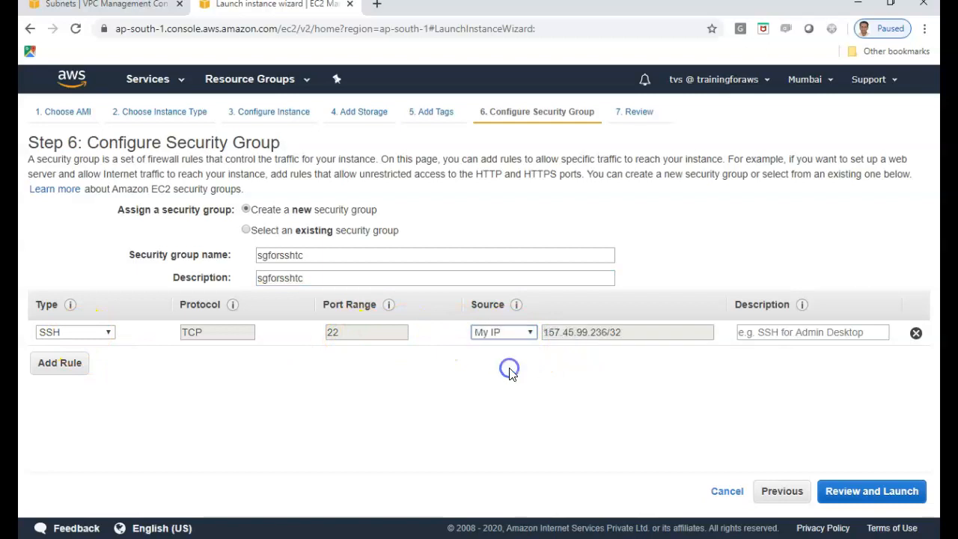
left_click(52, 363)
left_click(66, 358)
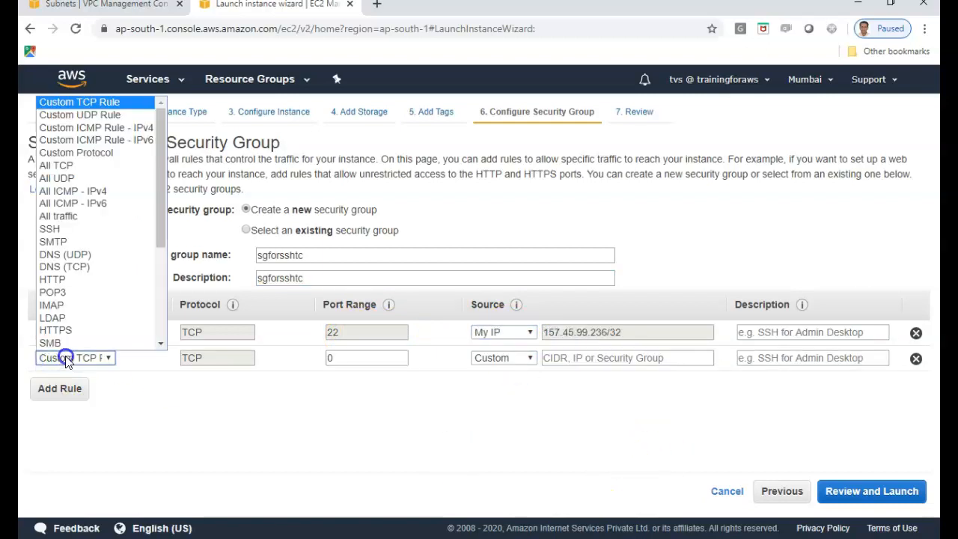
scroll(72, 341, "down", 1)
left_click(53, 255)
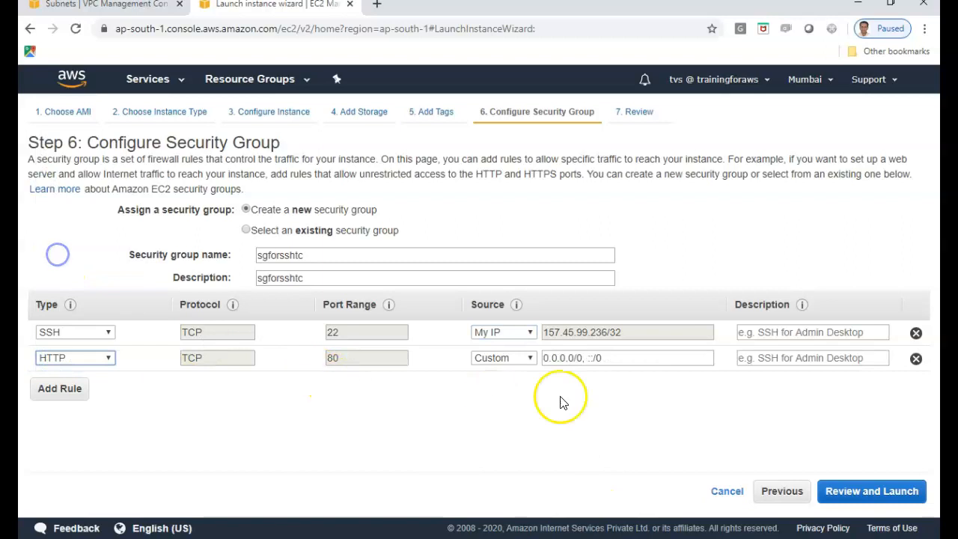
left_click(495, 358)
left_click(491, 382)
Step: Add a custom TCP rule for port 8080 with source Anywhere and proceed to the launch review
left_click(75, 397)
left_click(355, 393)
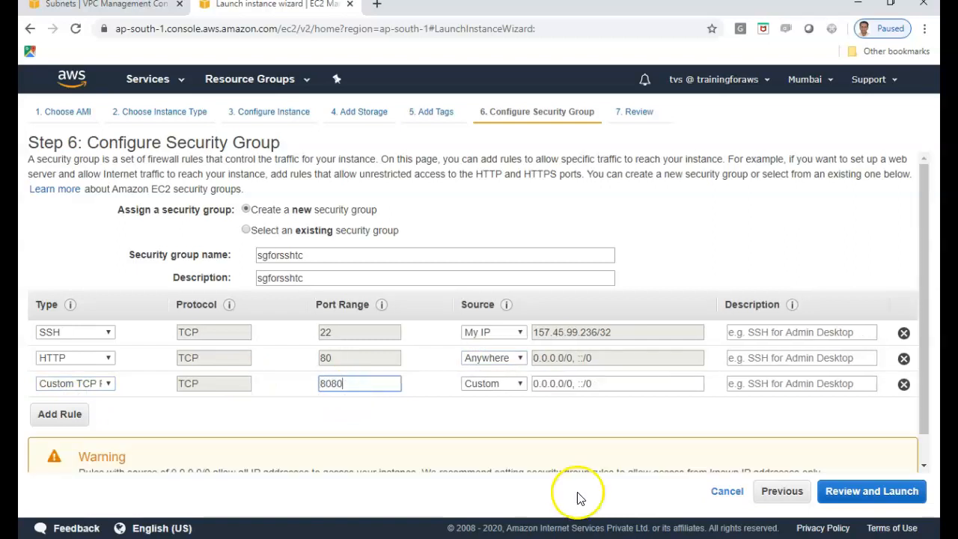
left_click(504, 383)
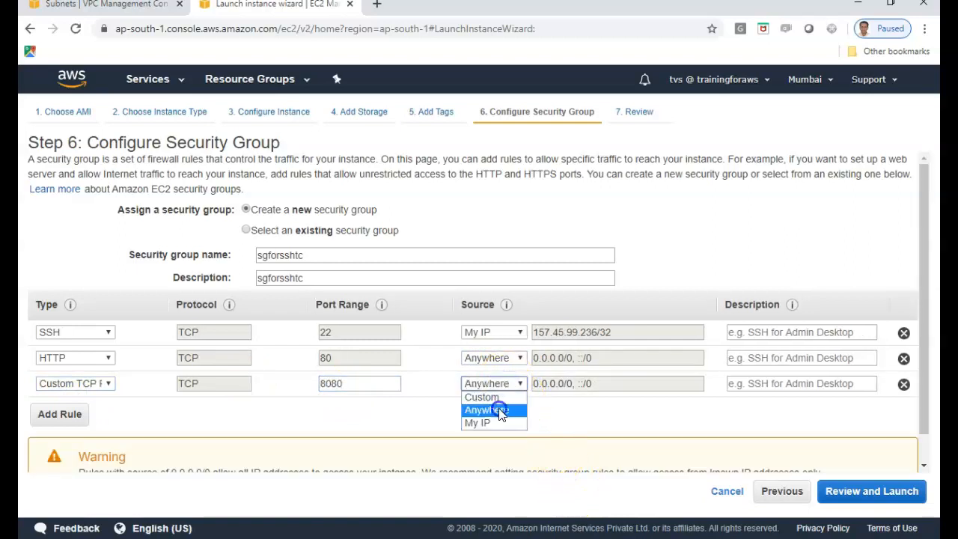
left_click(495, 410)
scroll(499, 406, "down", 1)
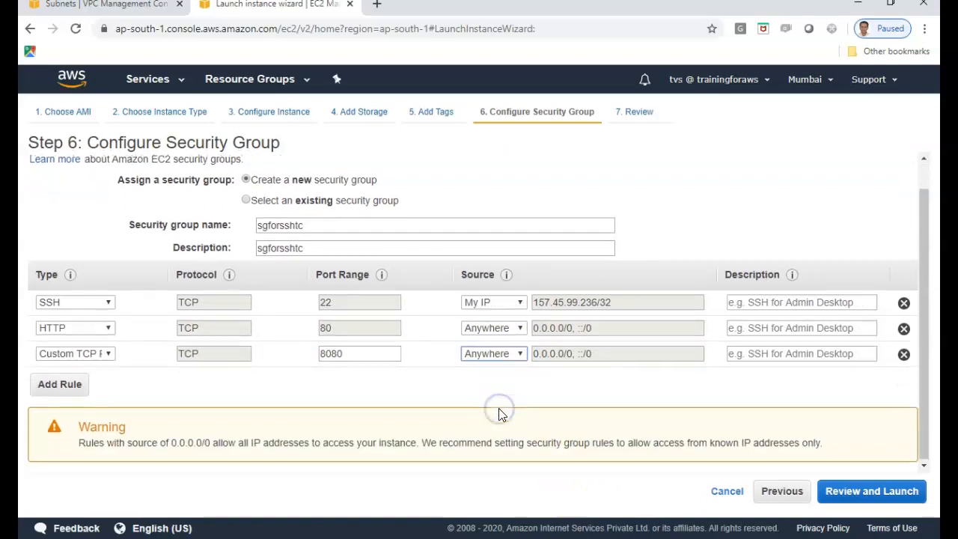
left_click(868, 499)
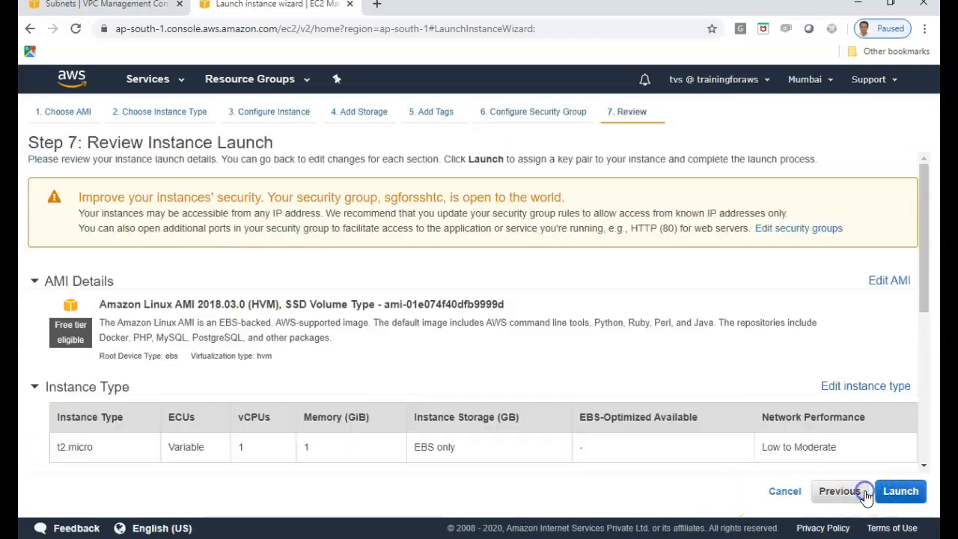
Step: Launch the instance with the existing key pair kp_mum, acknowledging access to its private key file, and open the instances list
left_click(925, 490)
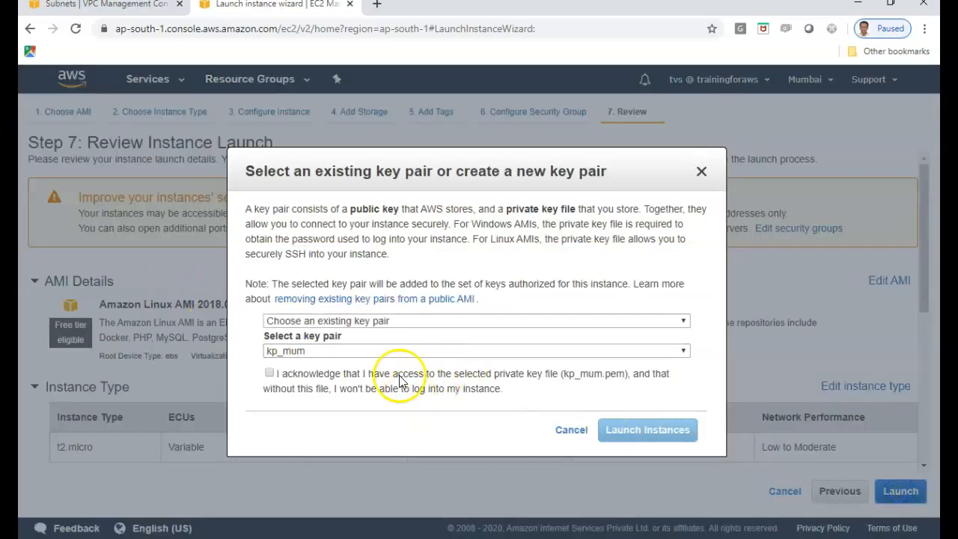
left_click(399, 378)
left_click(662, 429)
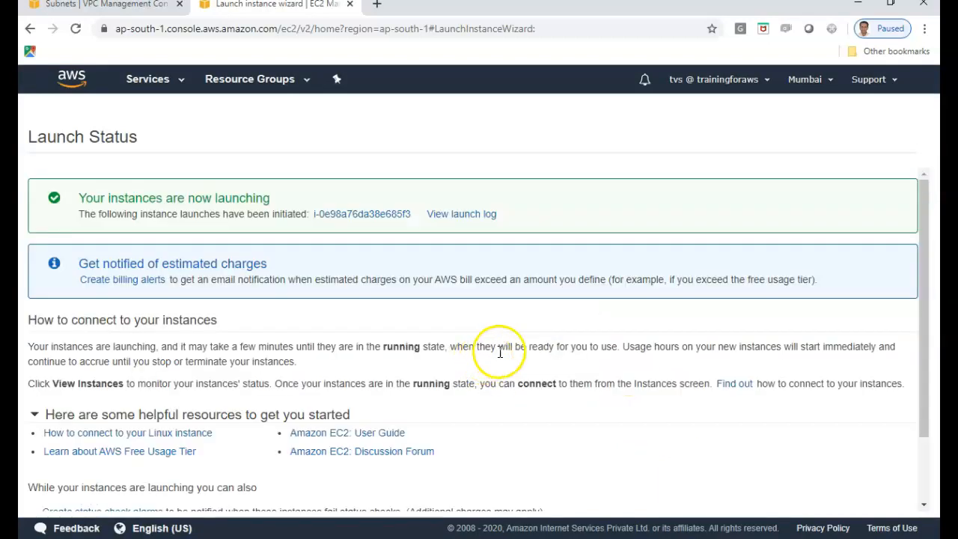
scroll(820, 457, "down", 1)
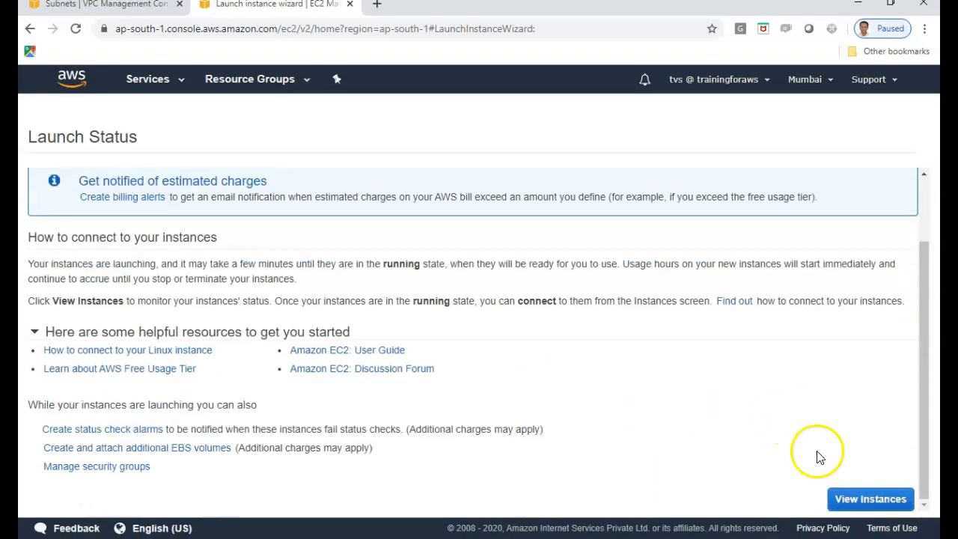
left_click(863, 500)
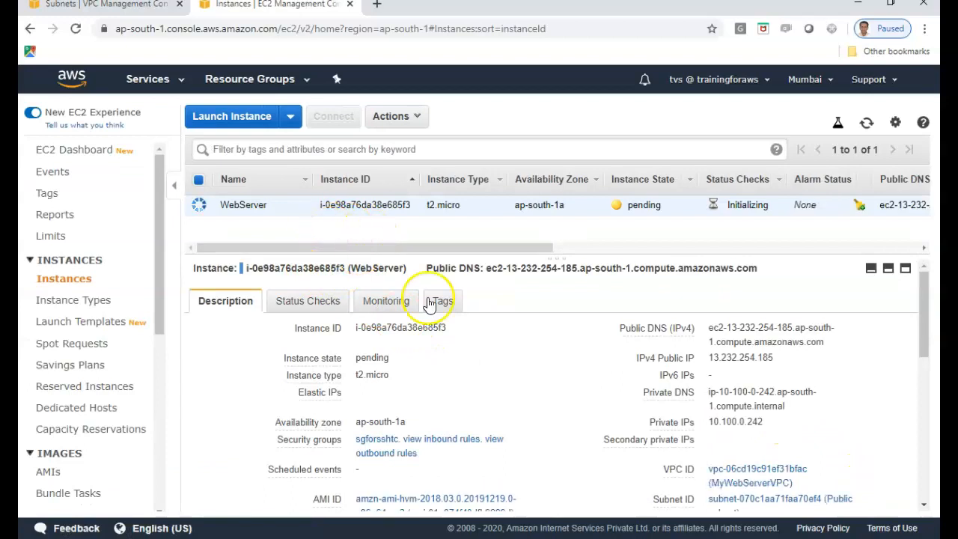
Step: Review the WebServer instance's details, copy its public IPv4 address, and load and refresh that address in a separate browser tab
scroll(725, 377, "down", 2)
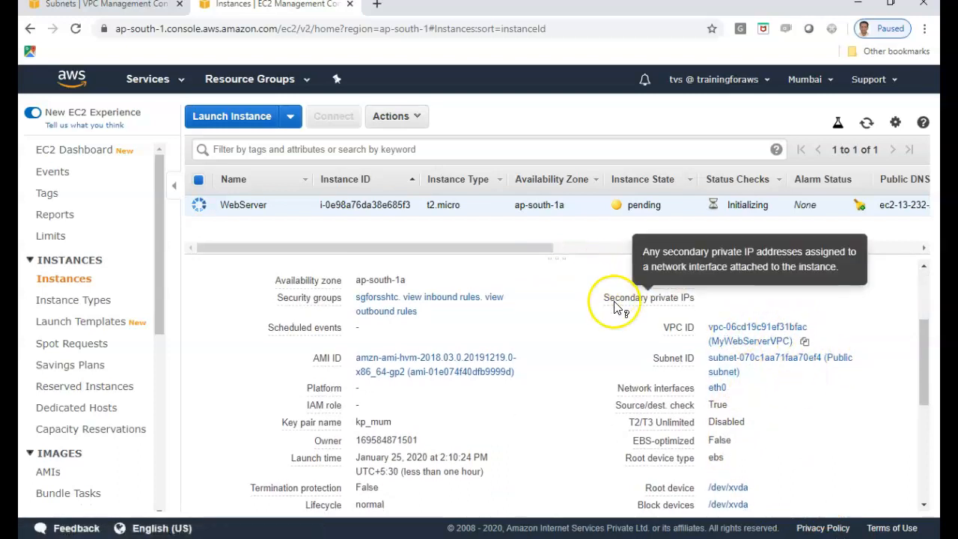
scroll(830, 459, "up", 4)
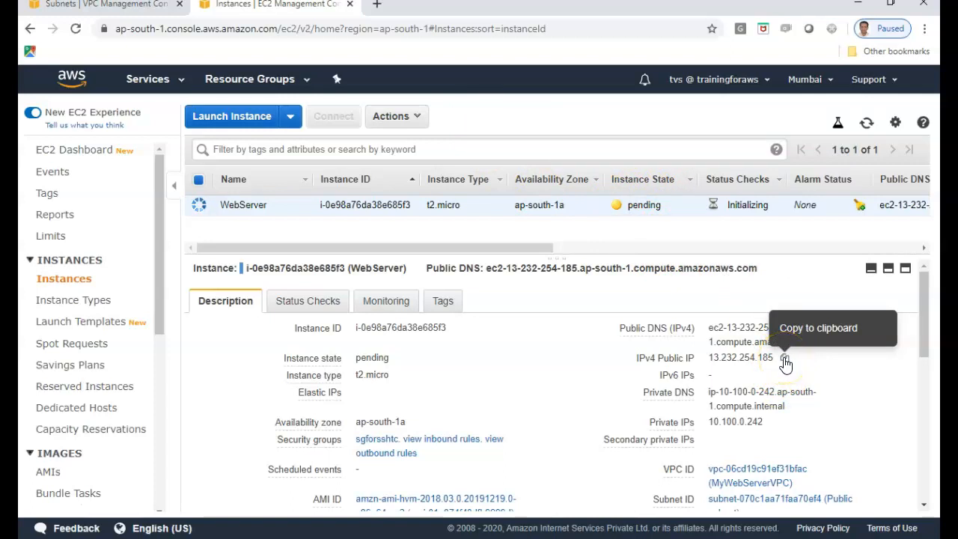
left_click(786, 363)
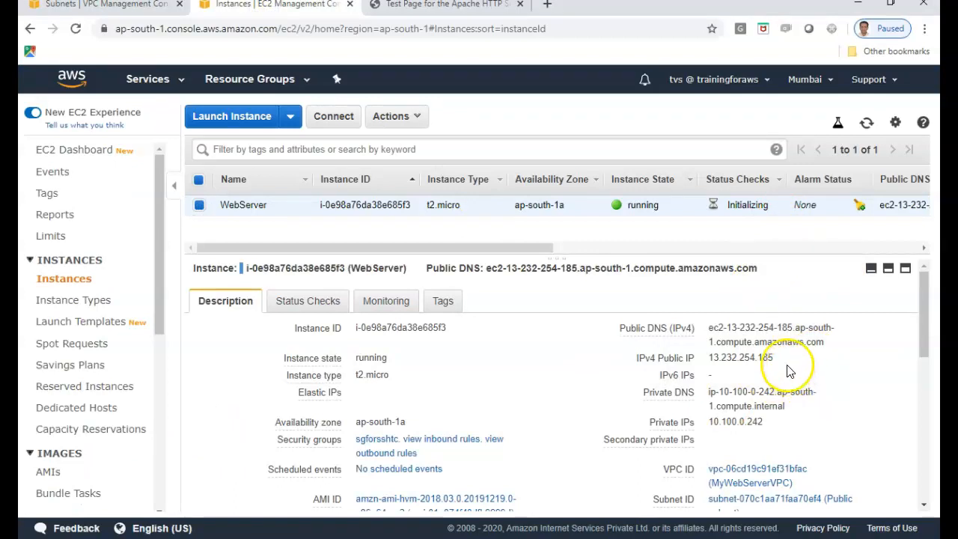
left_click(784, 359)
left_click(461, 5)
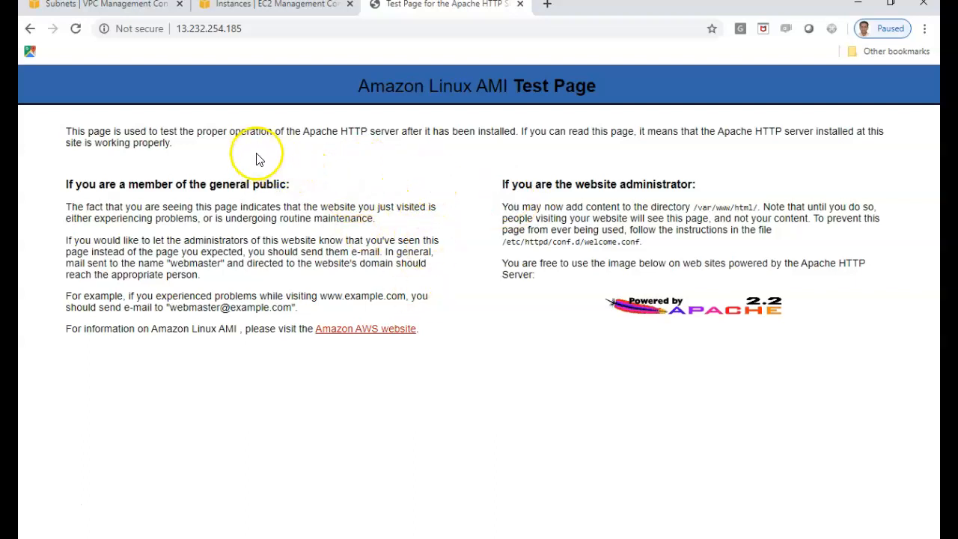
left_click(76, 30)
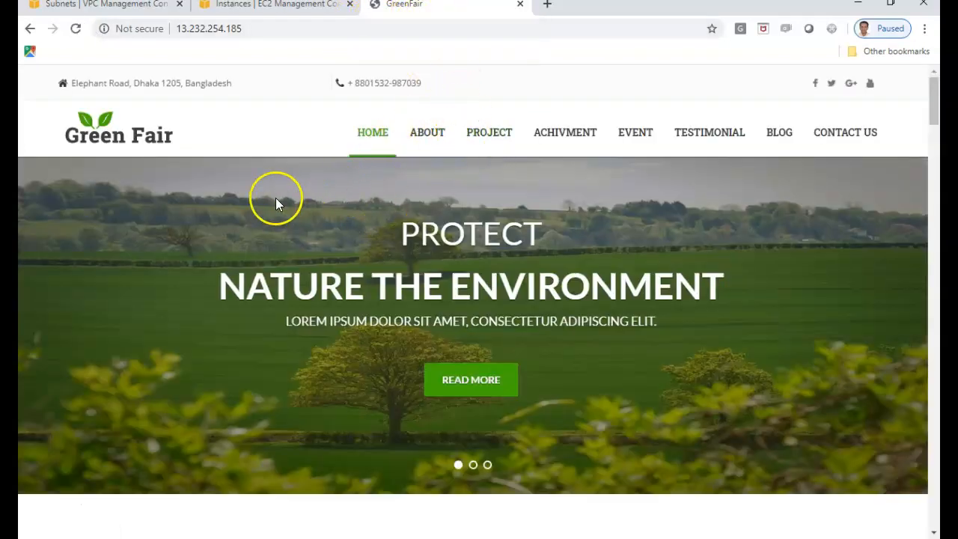
Step: Load the web server's page on port 8080 at 13.232.254.185:8080
left_click(314, 33)
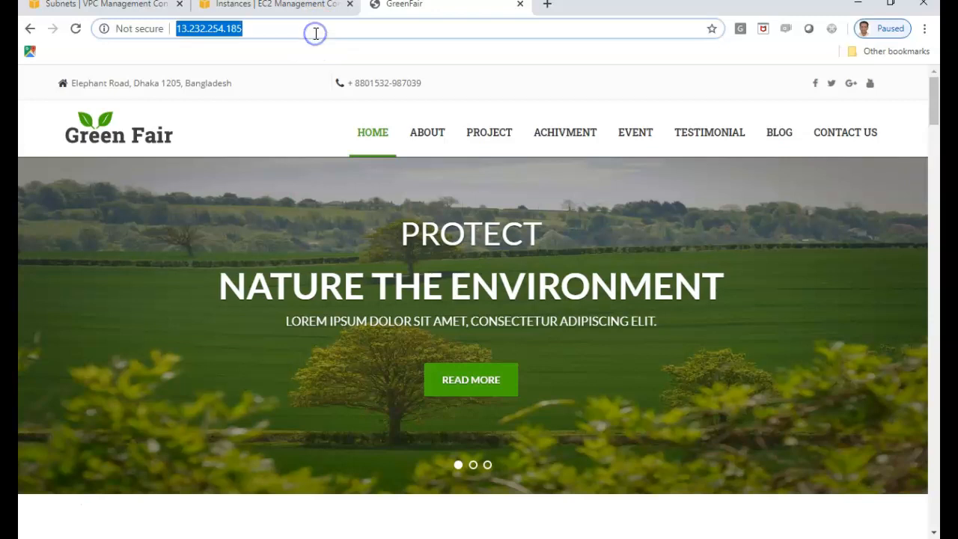
left_click(316, 33)
type(":")
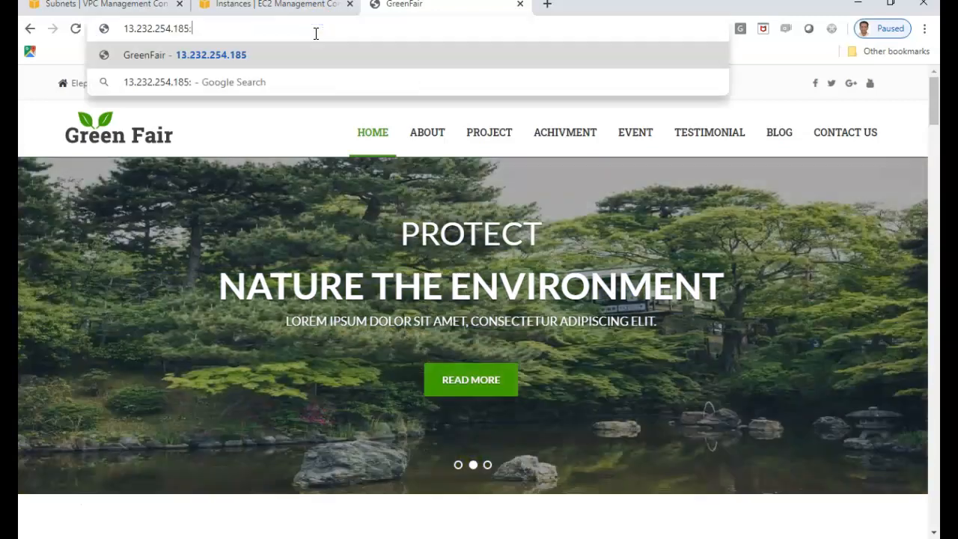
type("8080")
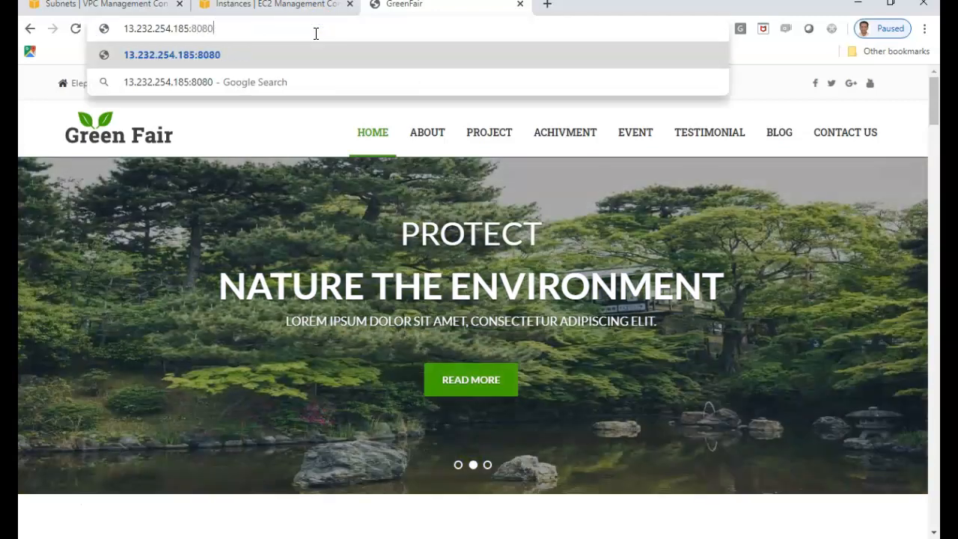
key("Return")
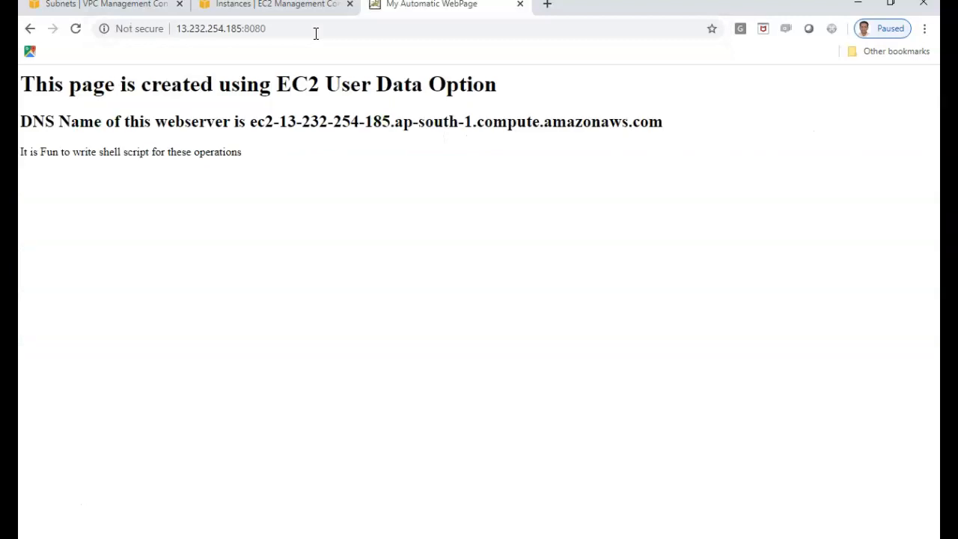
Step: Load the Elevate site at 13.232.254.185:8080/Elevate
left_click(316, 32)
left_click(316, 33)
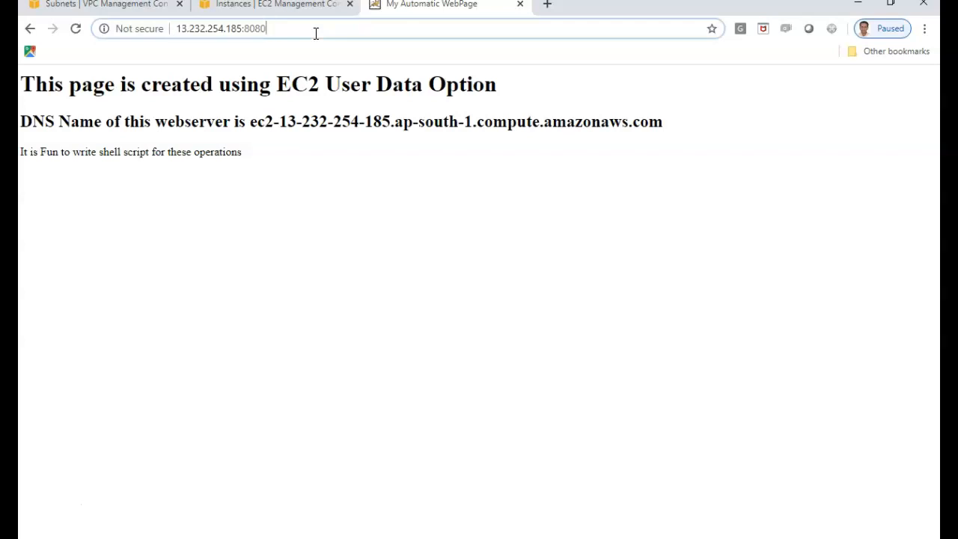
type("/Elevate")
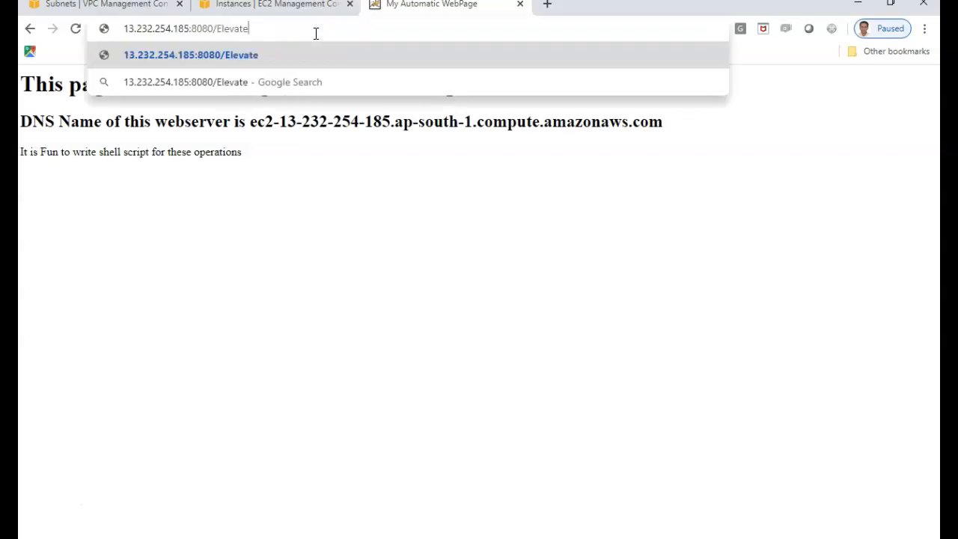
key("Return")
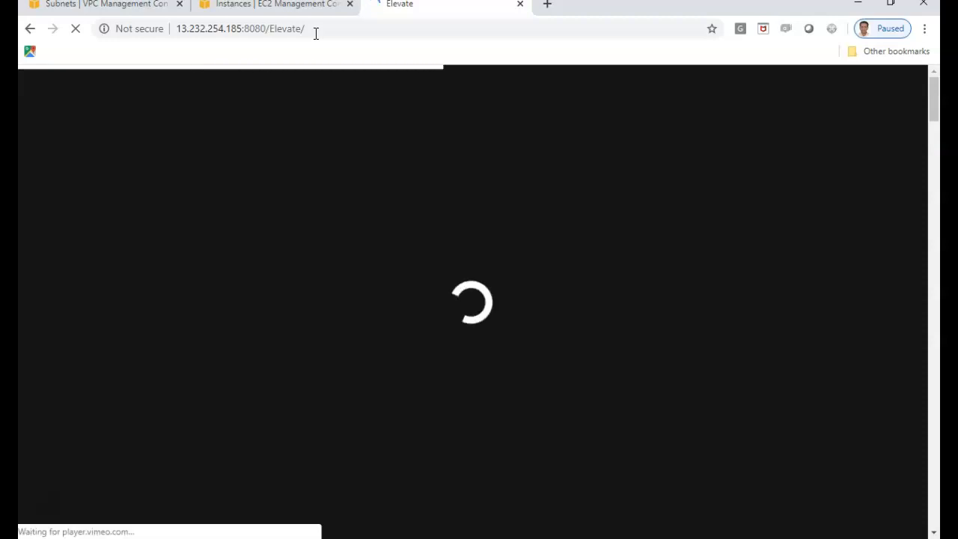
Step: Return to the VPC console and view the list of VPCs
left_click(270, 4)
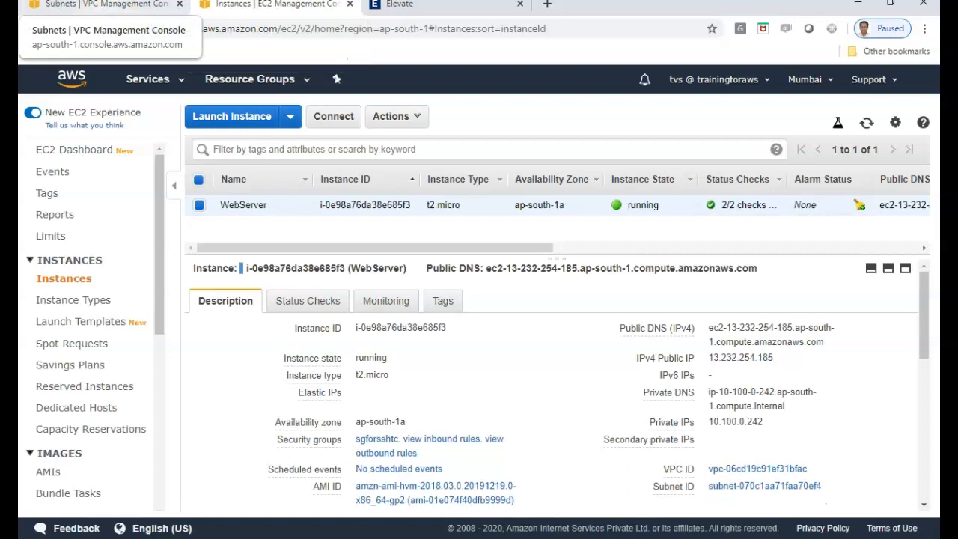
left_click(105, 5)
scroll(82, 206, "up", 2)
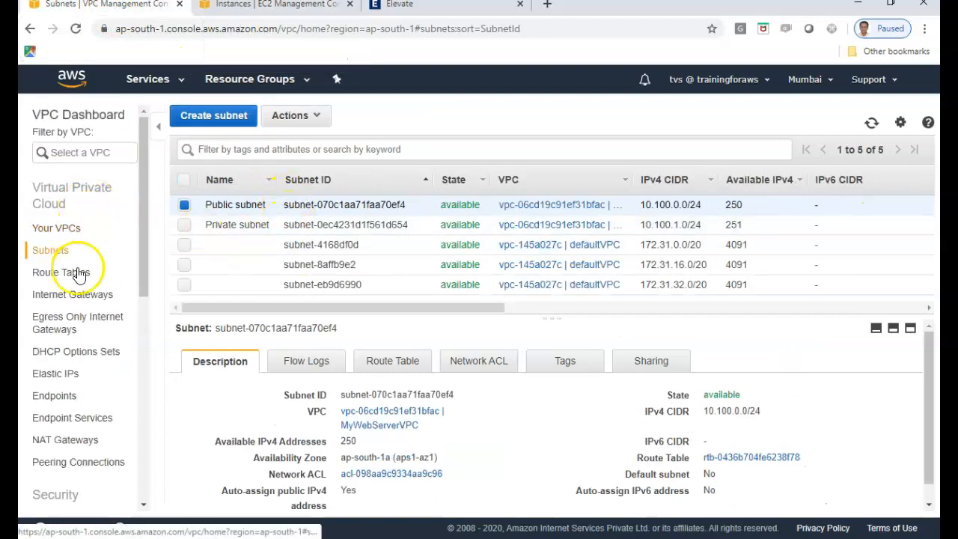
left_click(60, 228)
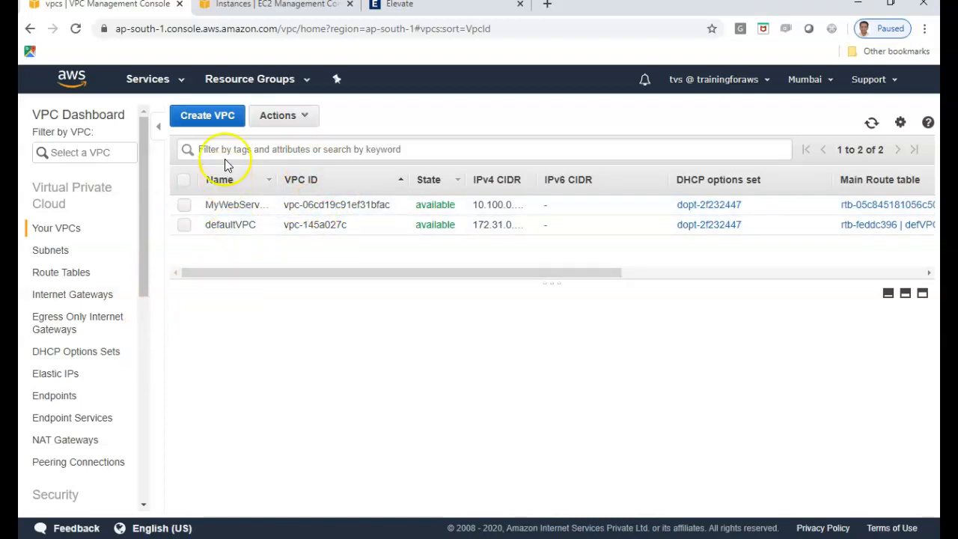
Step: Terminate the WebServer EC2 instance and close the browser tab showing the Elevate site
left_click(296, 8)
left_click(389, 116)
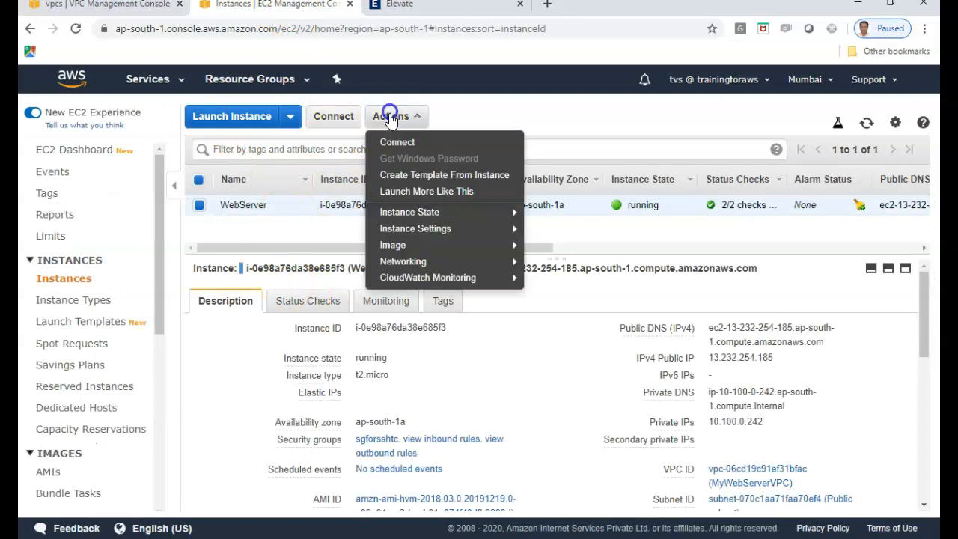
mouse_move(474, 215)
left_click(561, 280)
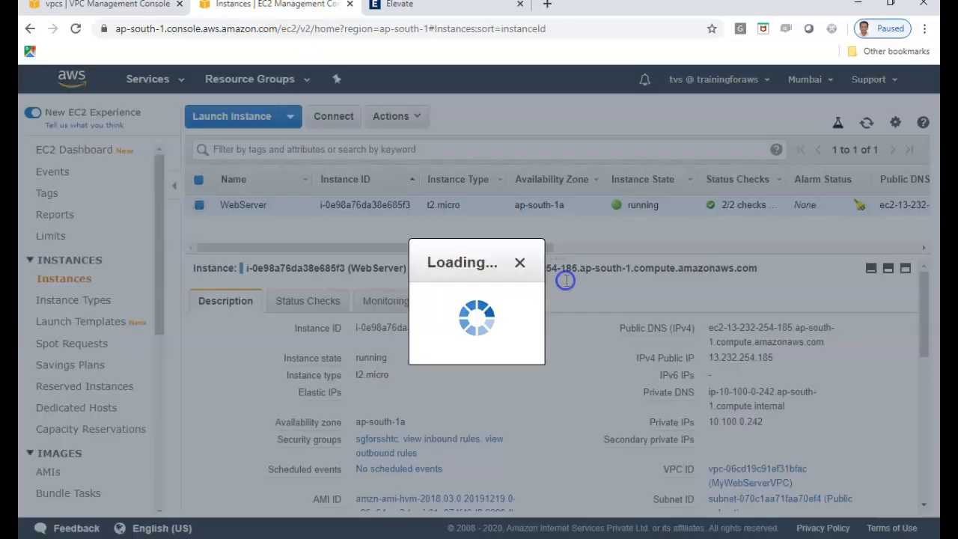
left_click(651, 396)
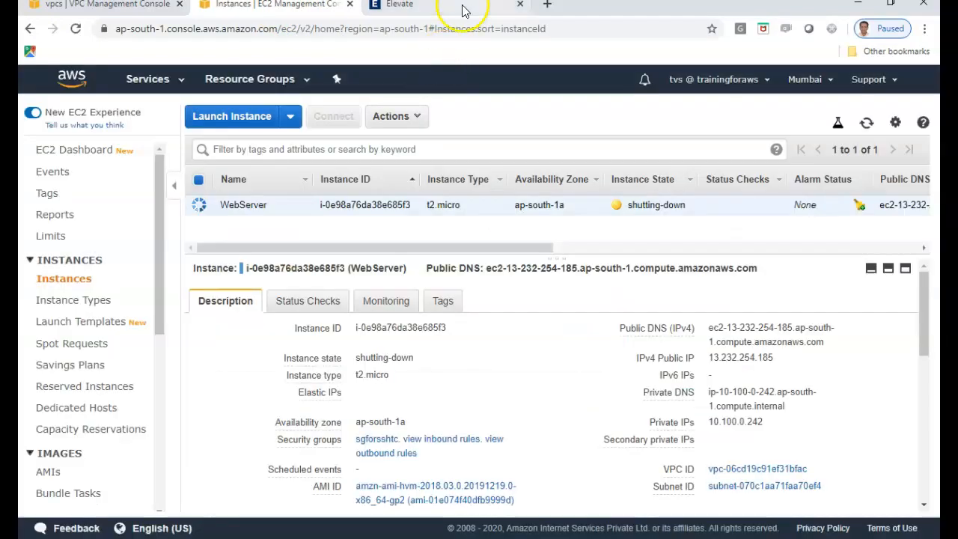
left_click(517, 9)
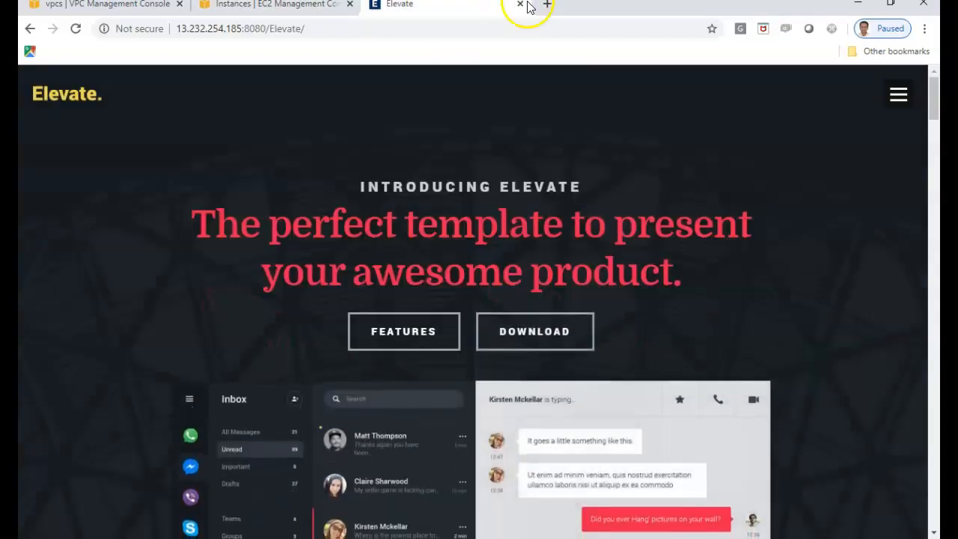
left_click(525, 4)
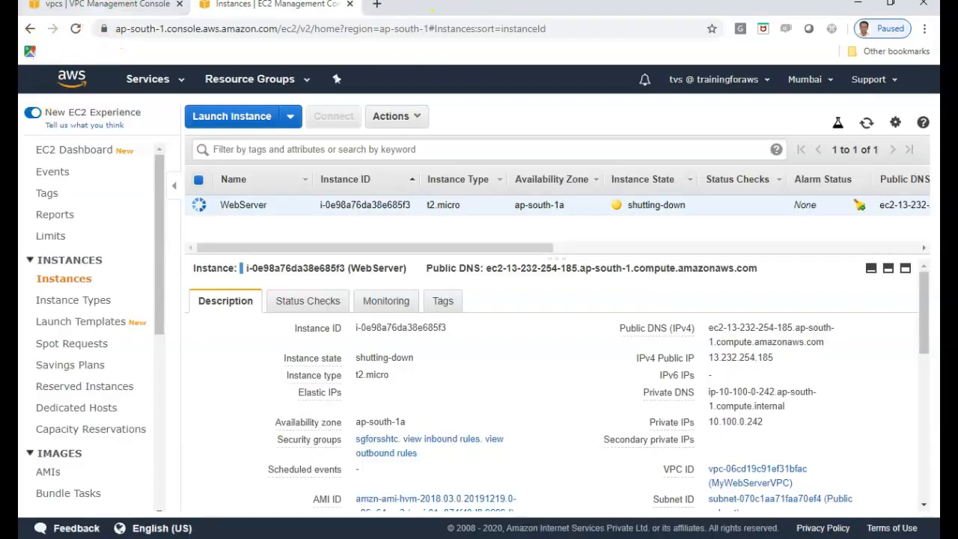
Step: Delete the CustomNGW NAT gateway in the VPC console and enlarge its details pane to follow the deletion
left_click(105, 4)
scroll(74, 380, "down", 1)
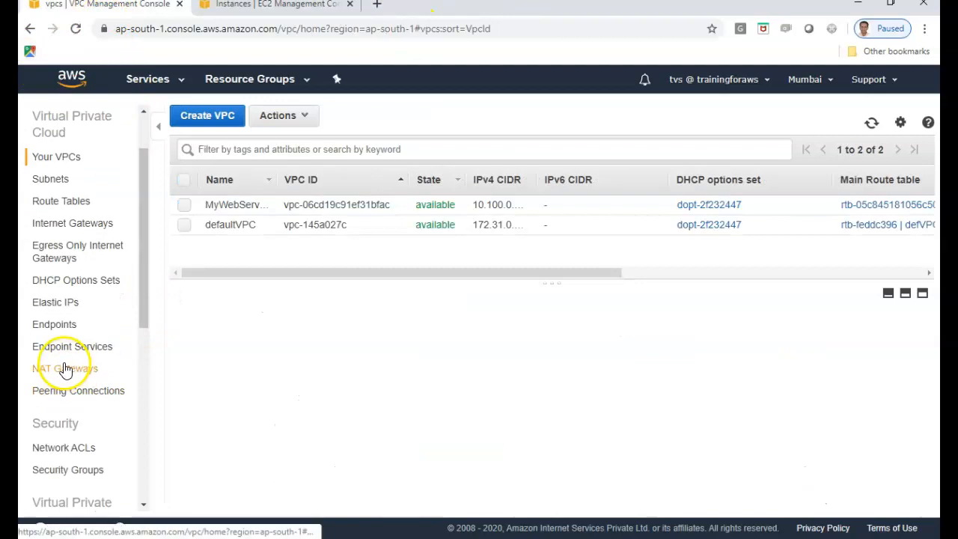
left_click(64, 367)
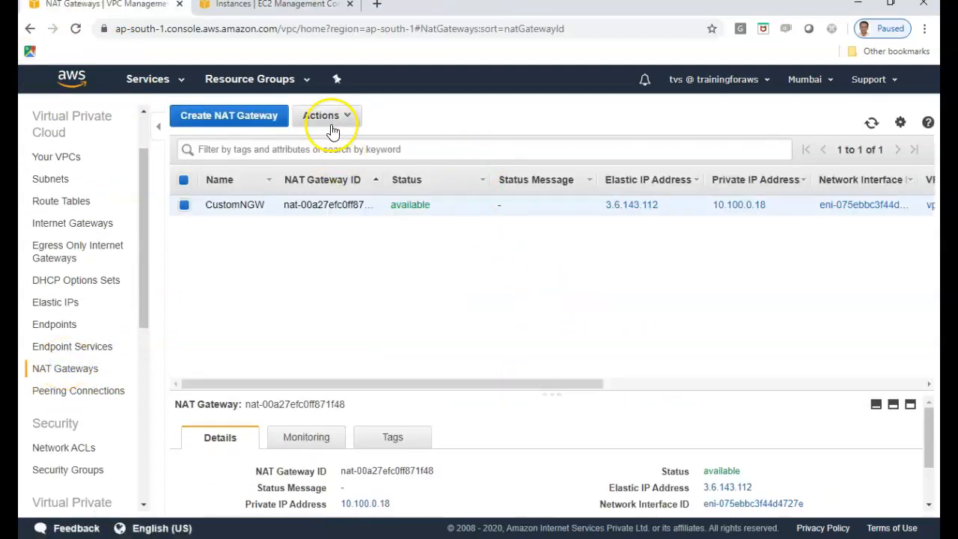
left_click(330, 122)
left_click(337, 141)
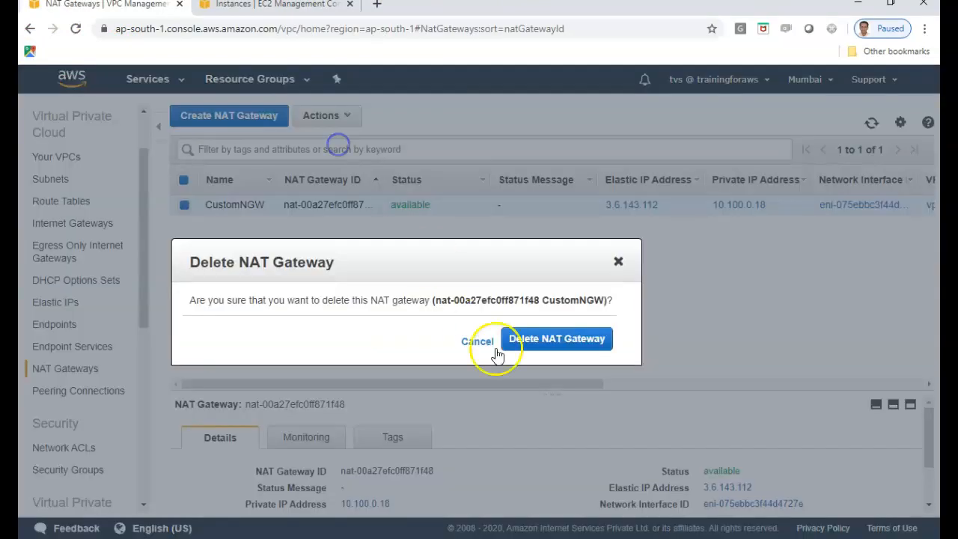
left_click(571, 346)
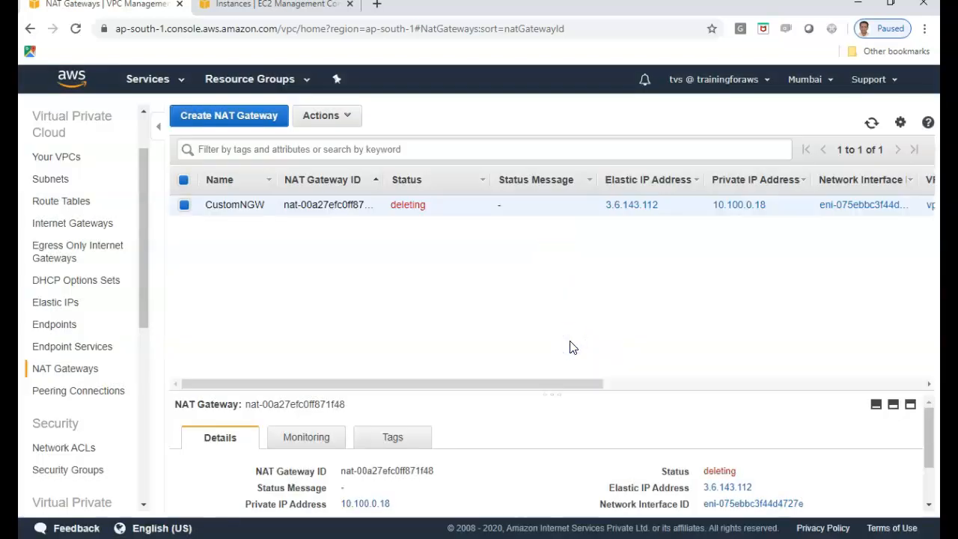
left_click_drag(514, 394, 501, 283)
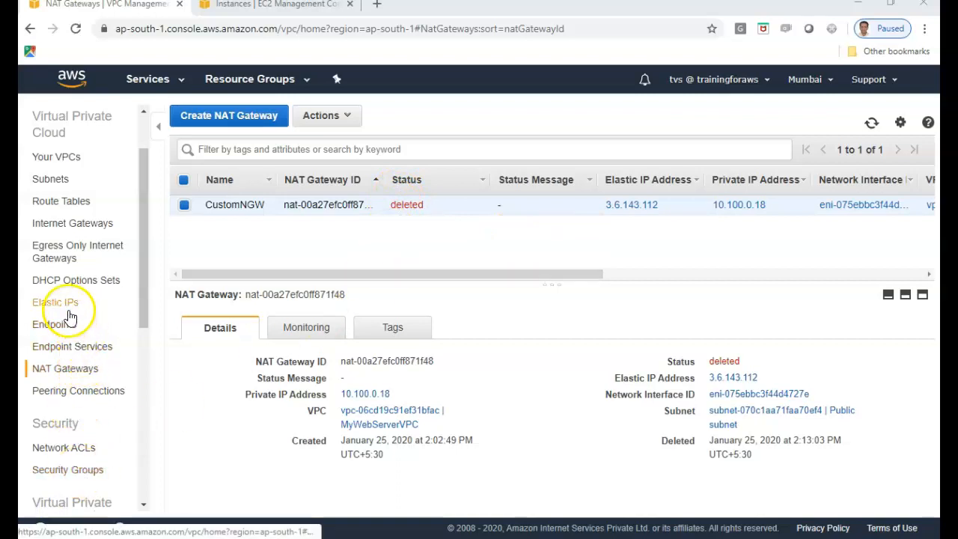
Step: Delete MyWebServerVPC together with its associated objects and dismiss the confirmation
left_click(66, 158)
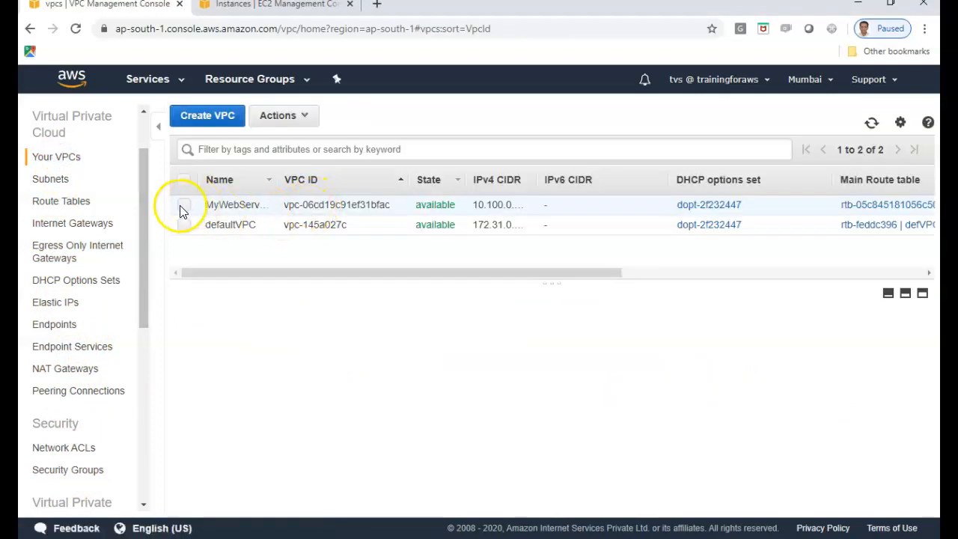
left_click(183, 205)
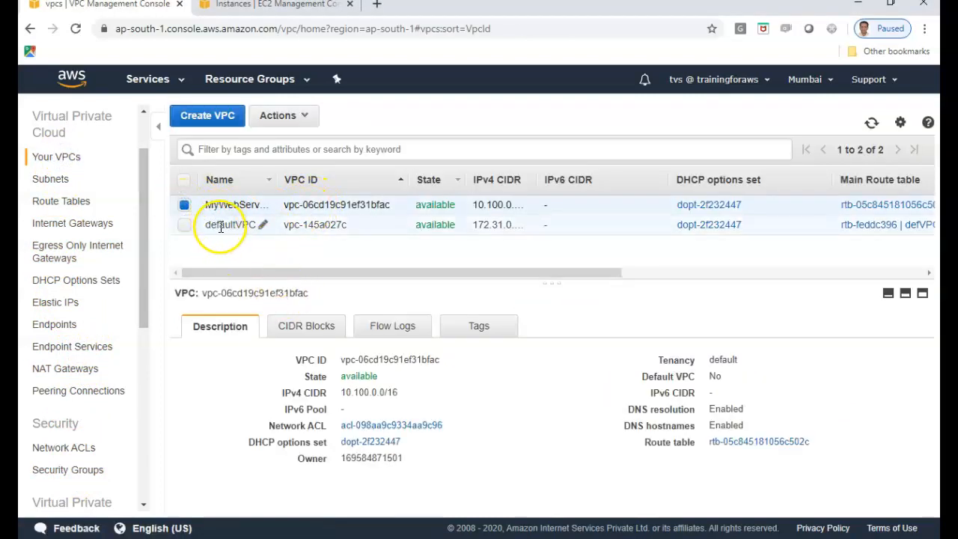
left_click(289, 121)
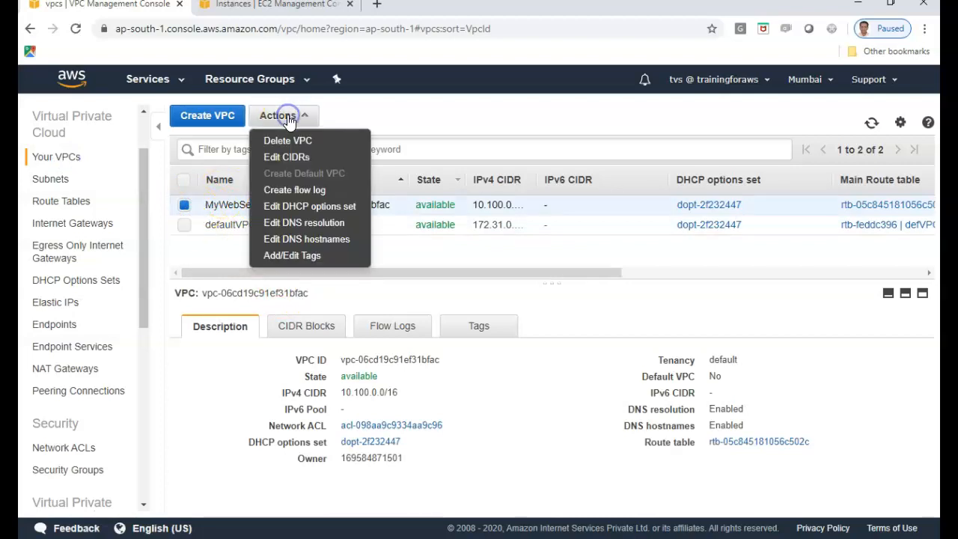
left_click(291, 141)
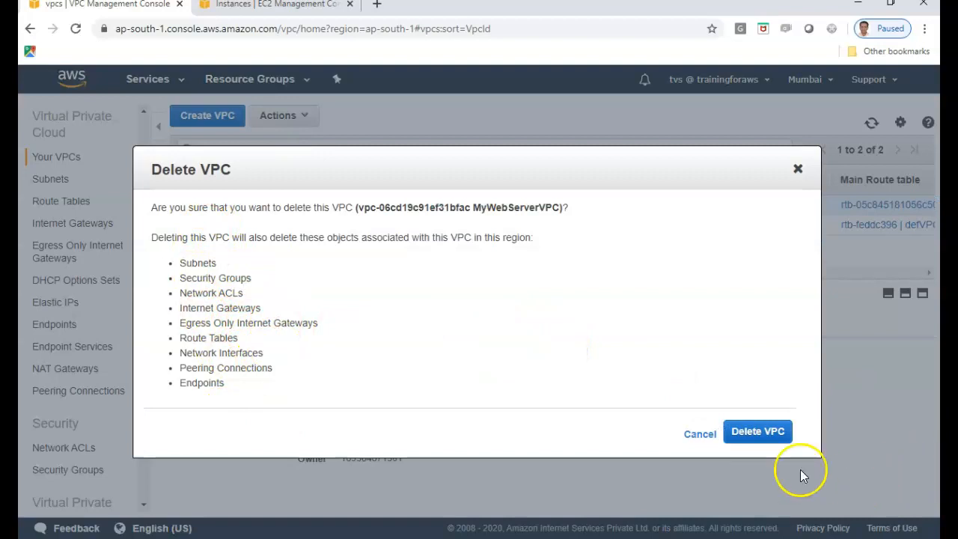
left_click(758, 435)
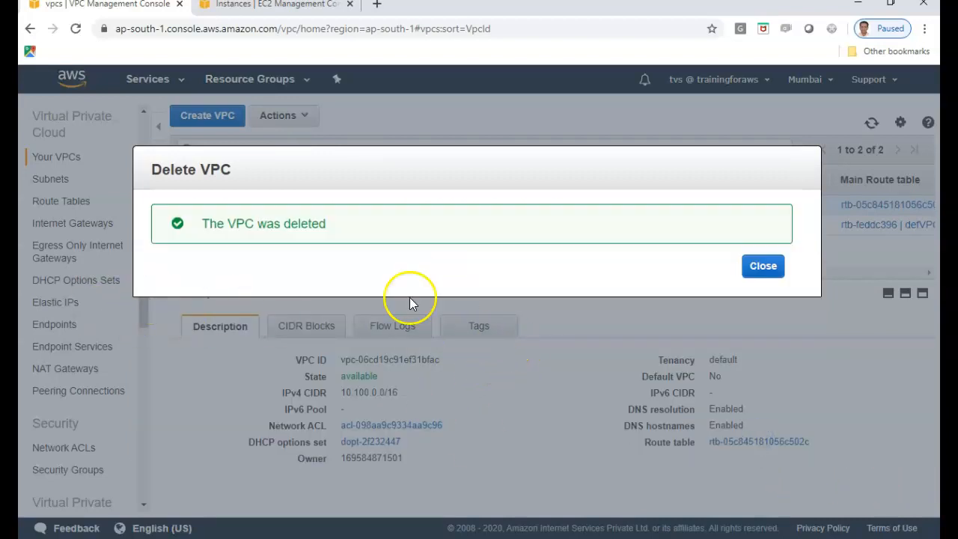
left_click(761, 269)
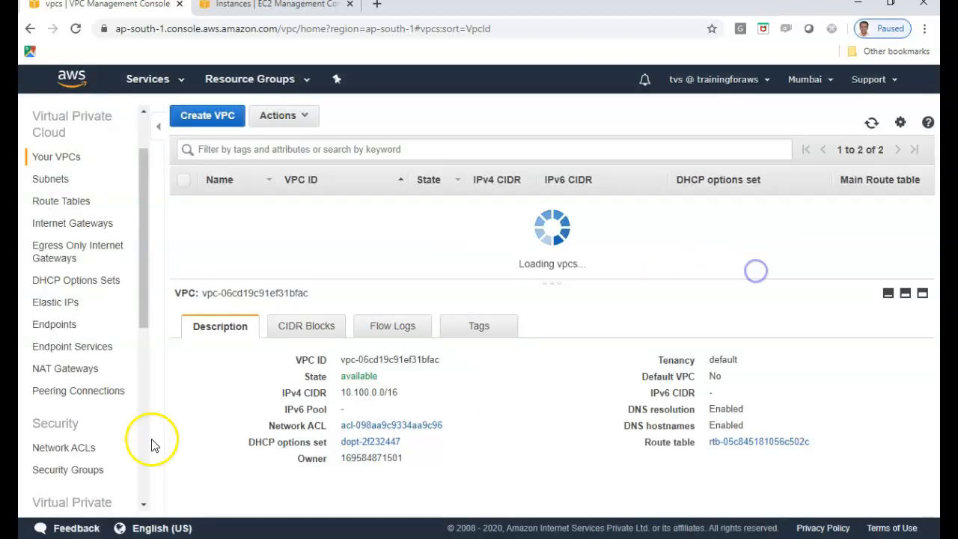
Step: Release the Elastic IP address 3.6.143.112 and return to the list of VPCs
left_click(61, 304)
left_click(347, 122)
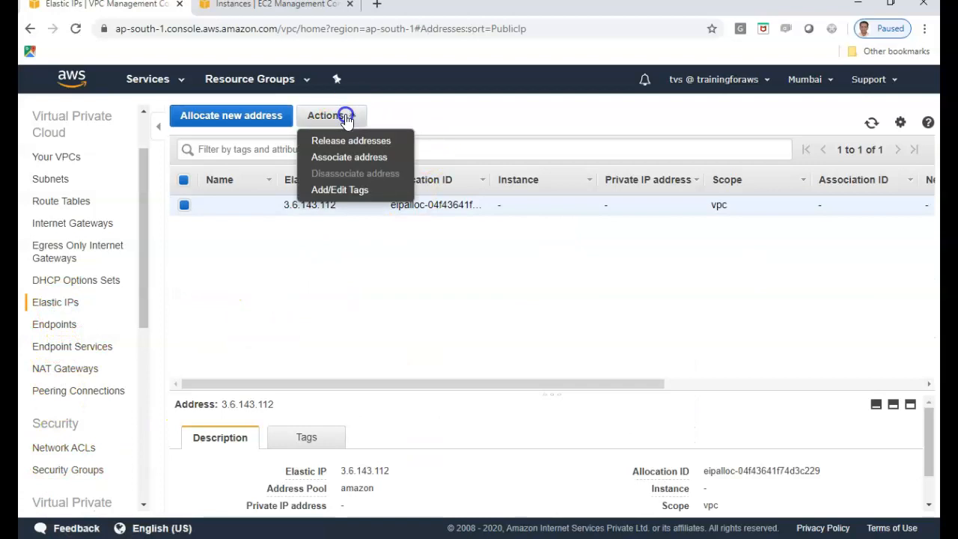
left_click(358, 142)
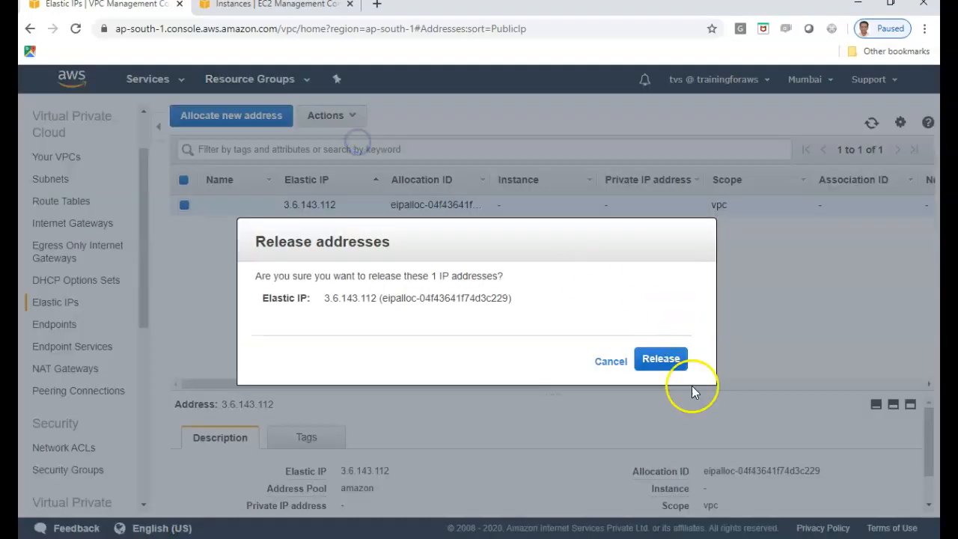
left_click(658, 361)
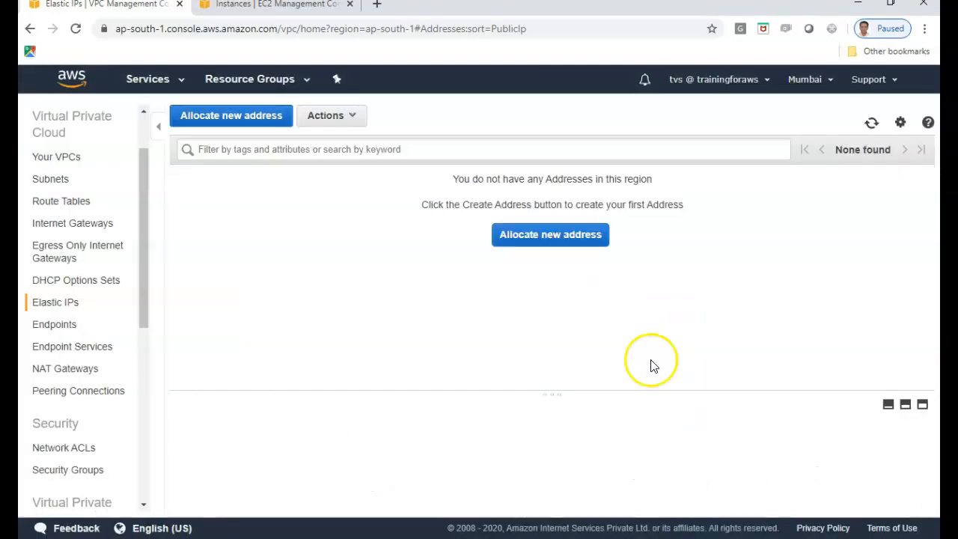
left_click(80, 164)
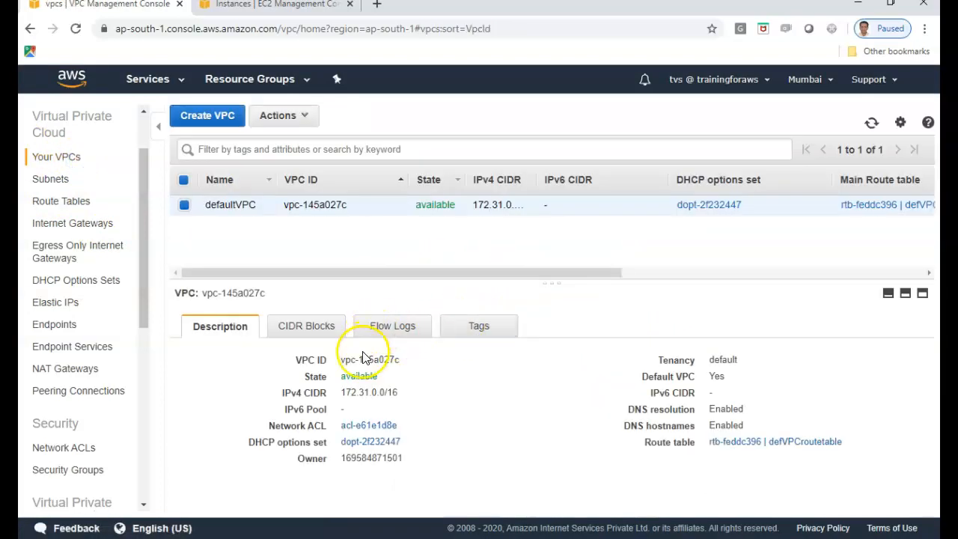
left_click(54, 515)
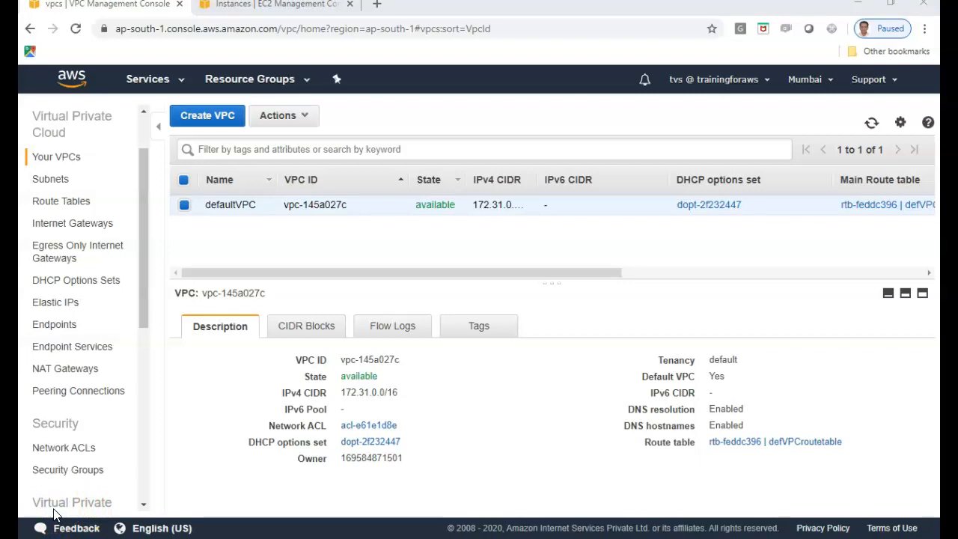